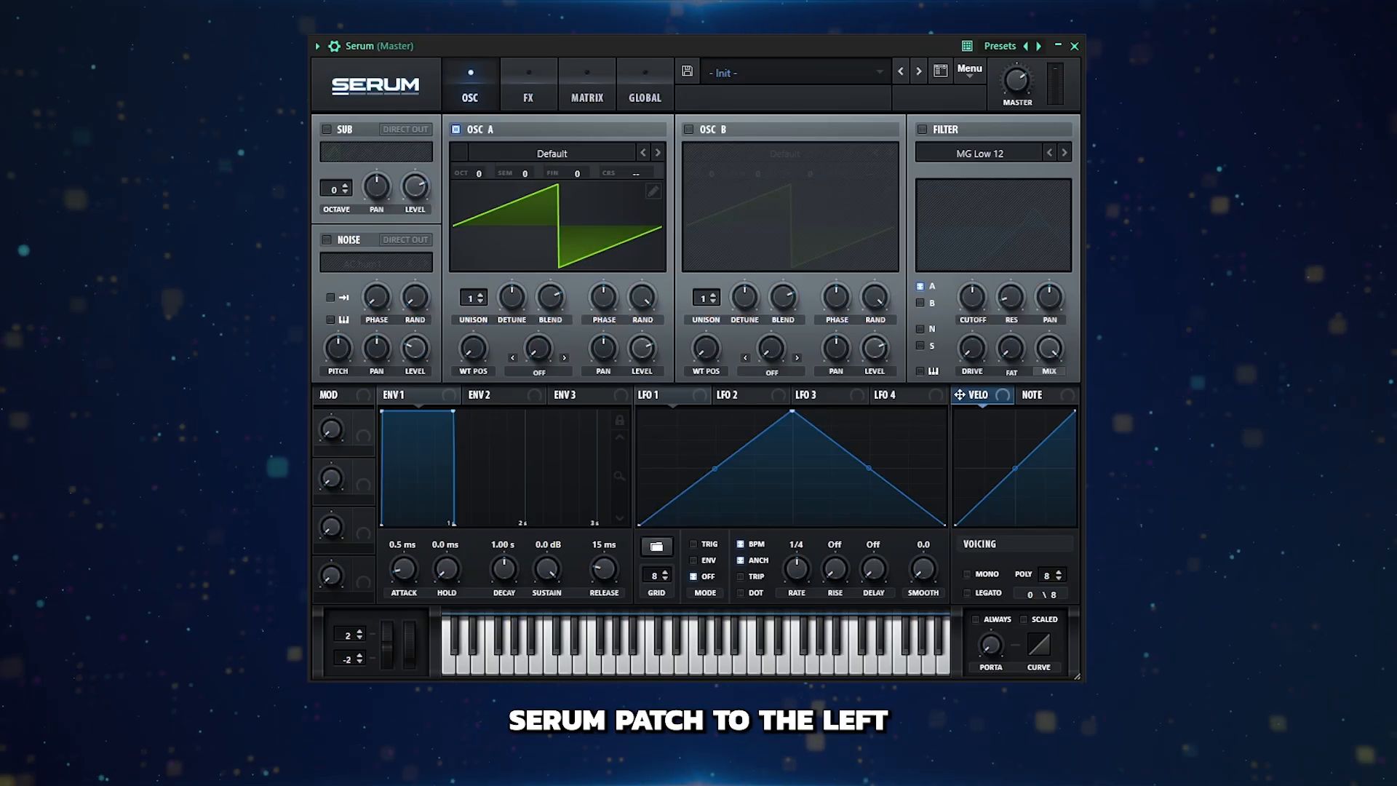
- Enable the noise oscillator, turn its level down and switch on its keyboard pitch tracking
click(326, 240)
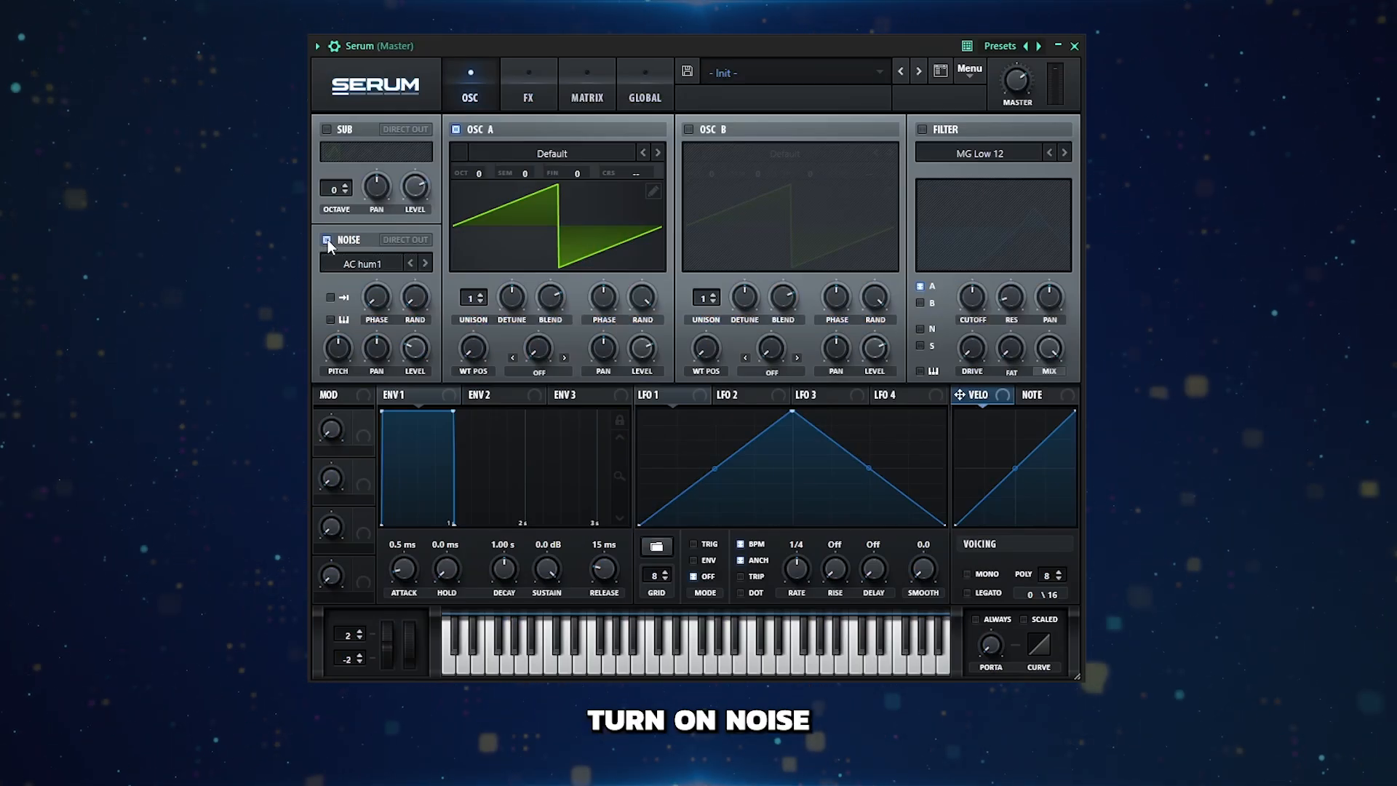
drag(413, 347, 439, 435)
click(331, 320)
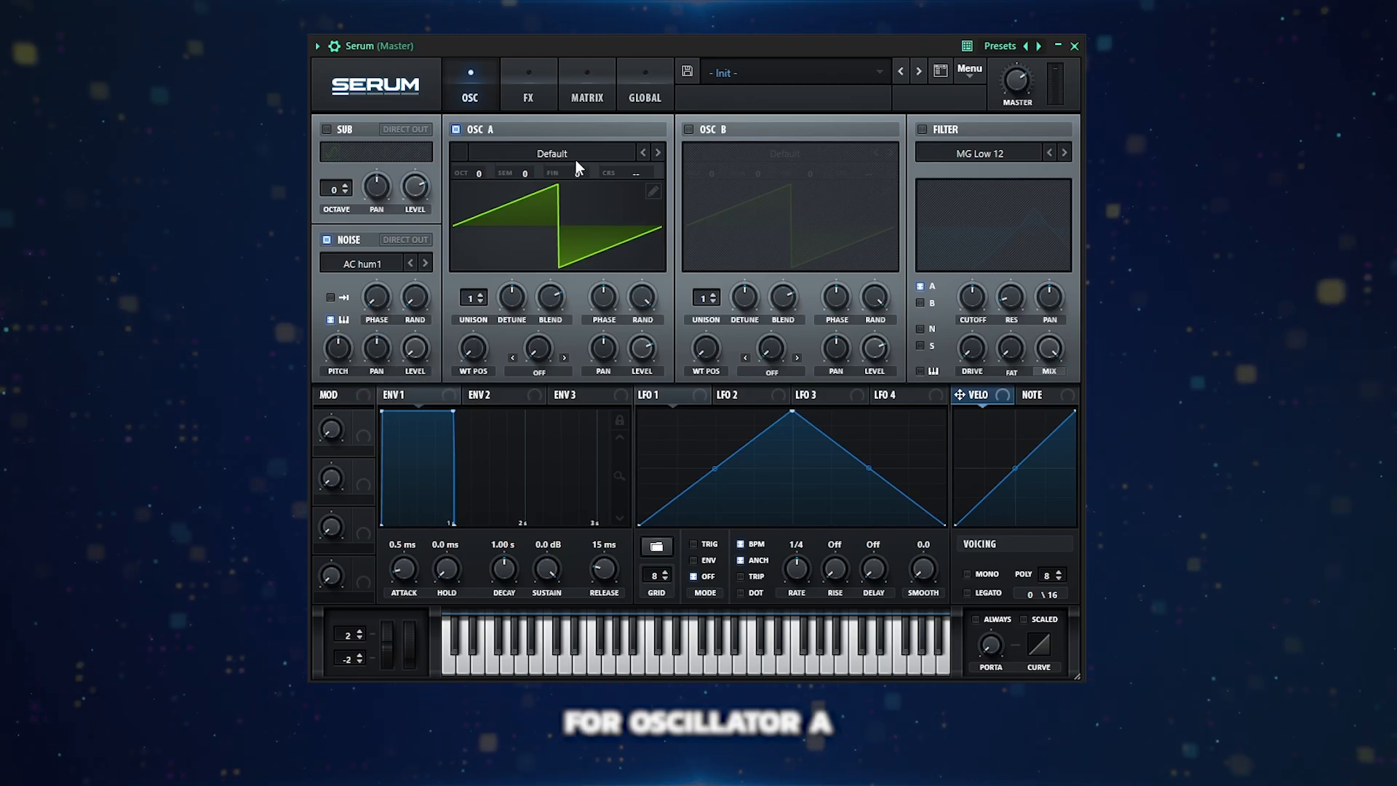
- Browse Osc A's wavetable categories, keep the Default shape, and send its waveform to the noise oscillator
click(549, 155)
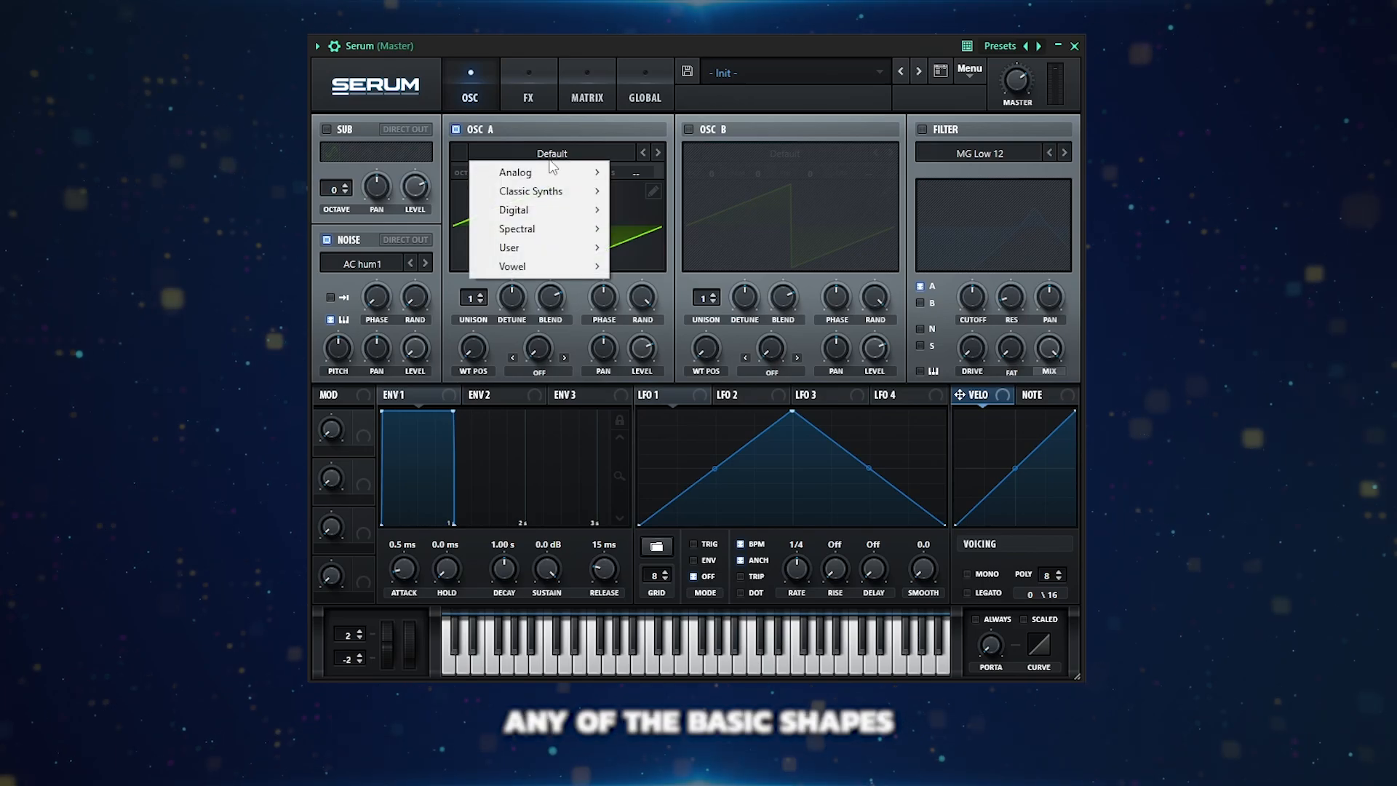
mouse_move(551, 172)
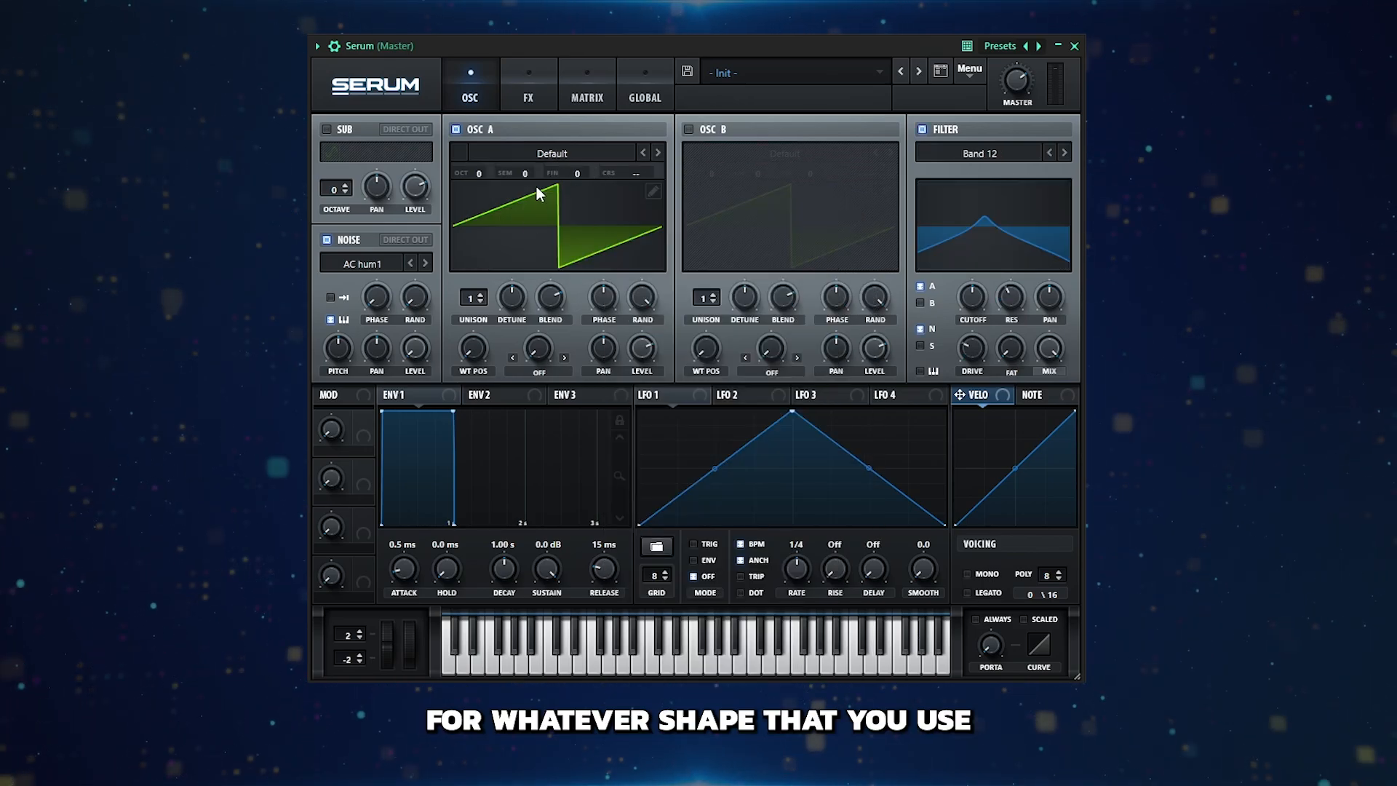
click(652, 191)
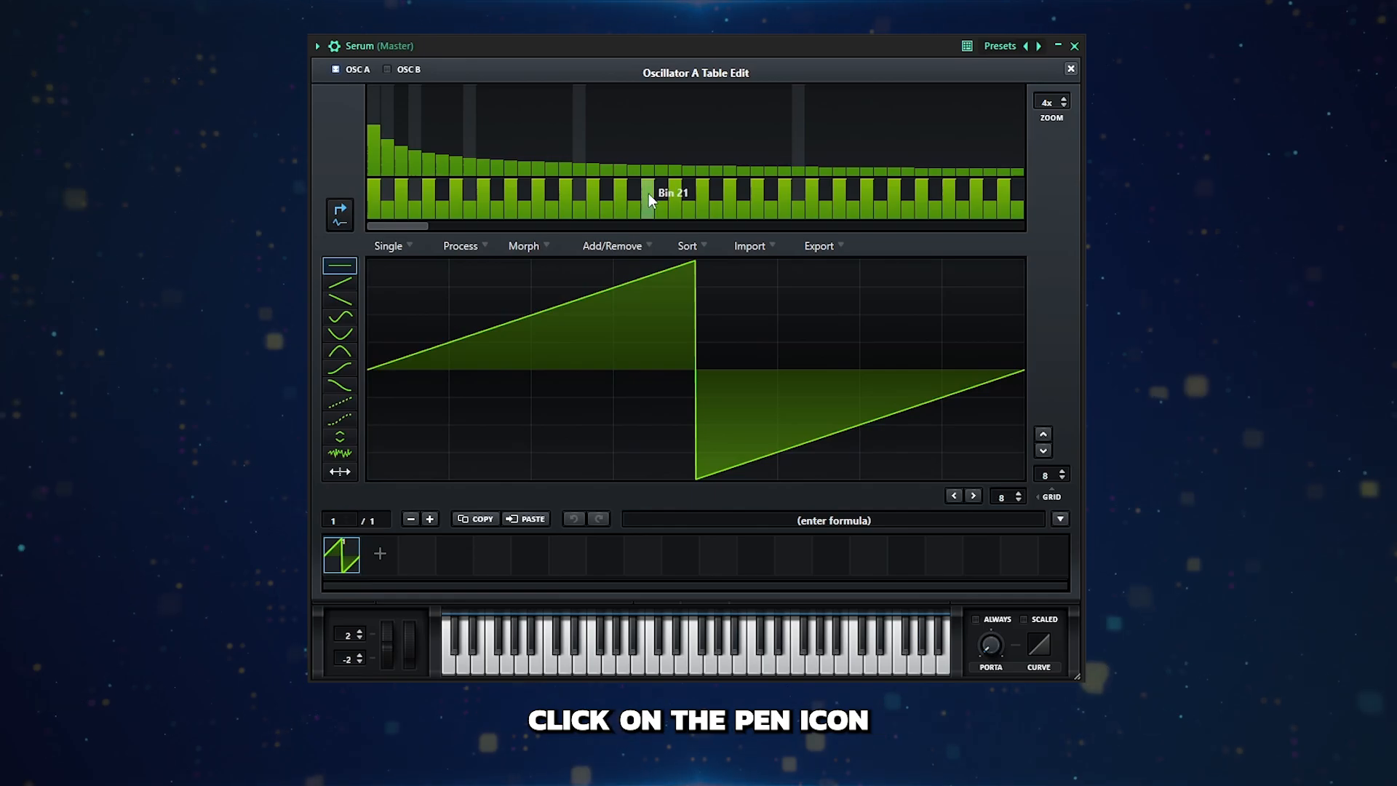
click(390, 246)
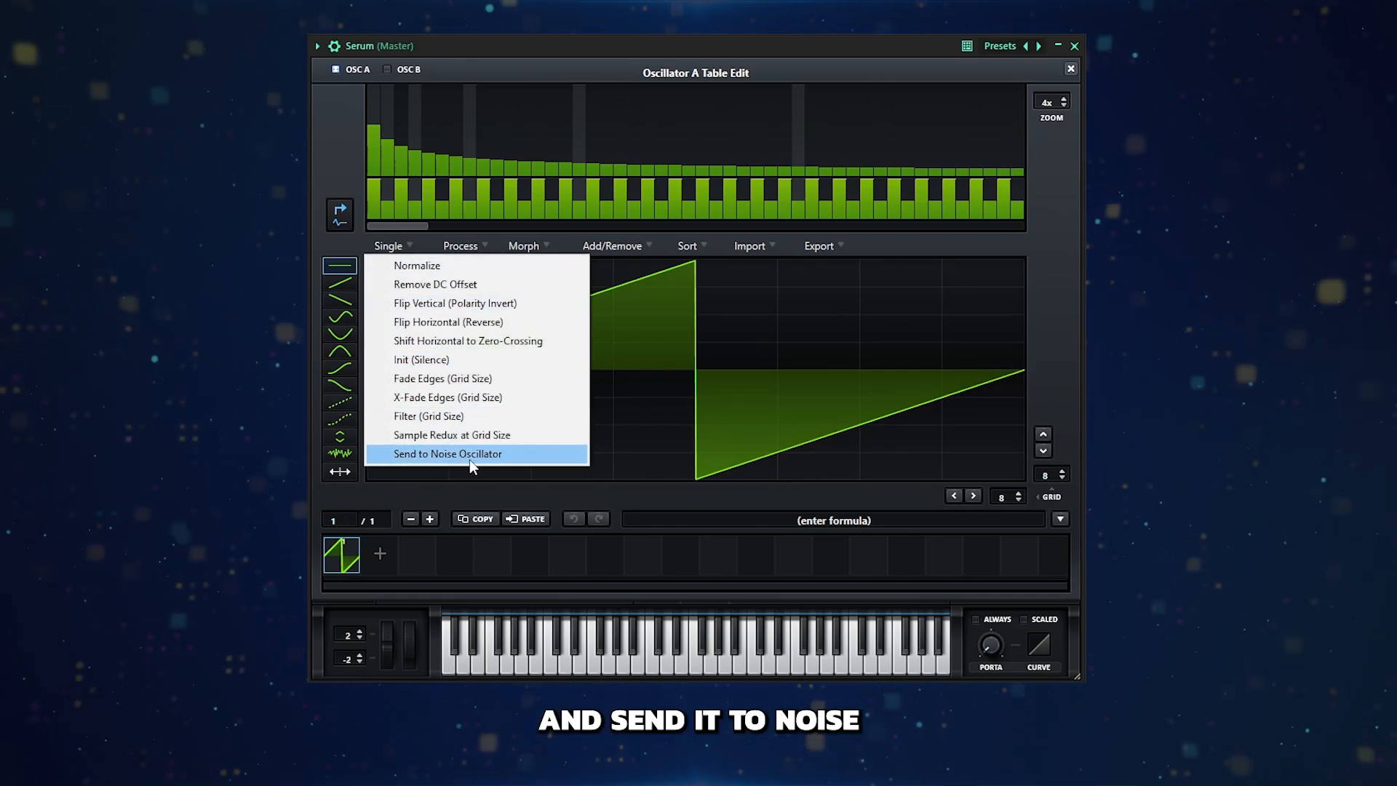
click(464, 454)
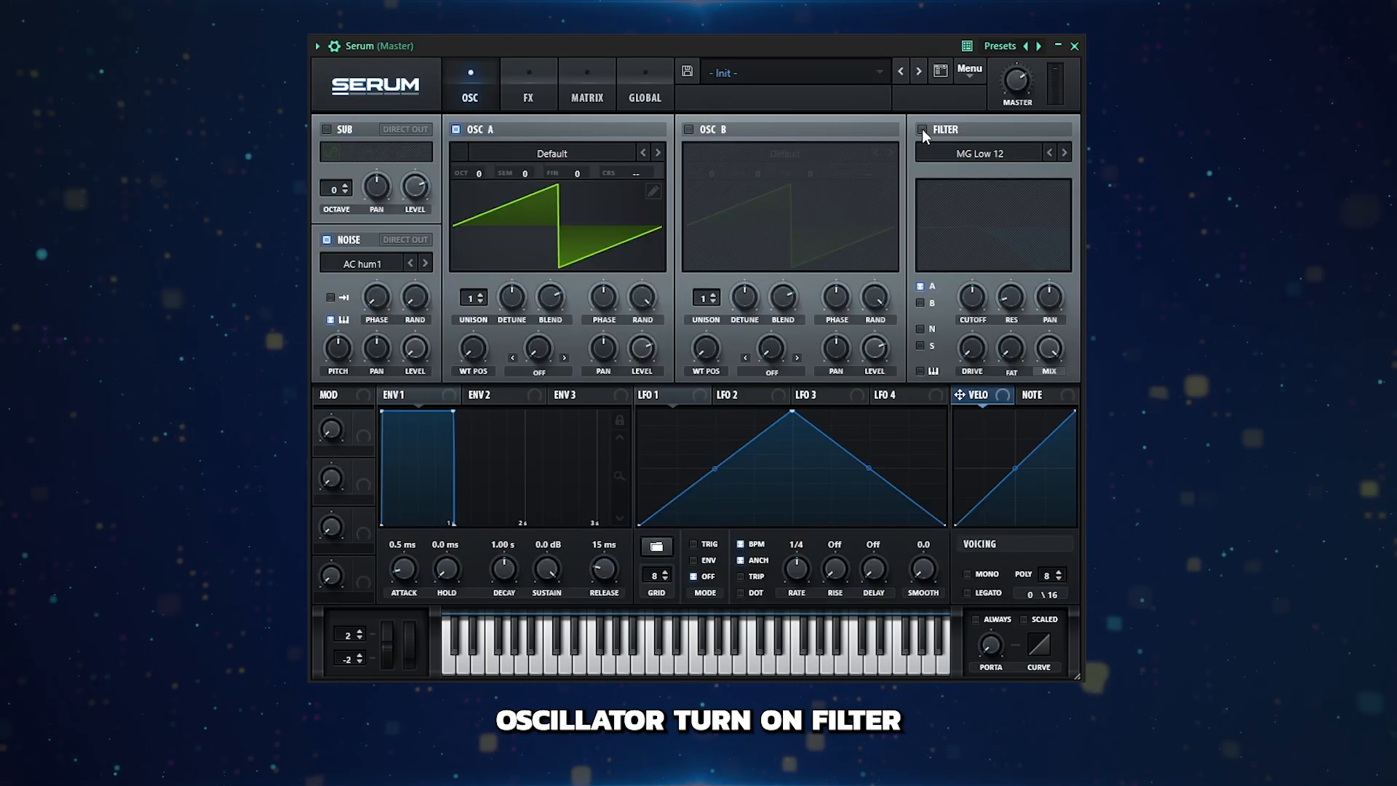
- Enable the filter as Band 12 with the noise routed through it, and raise its resonance and drive
click(922, 129)
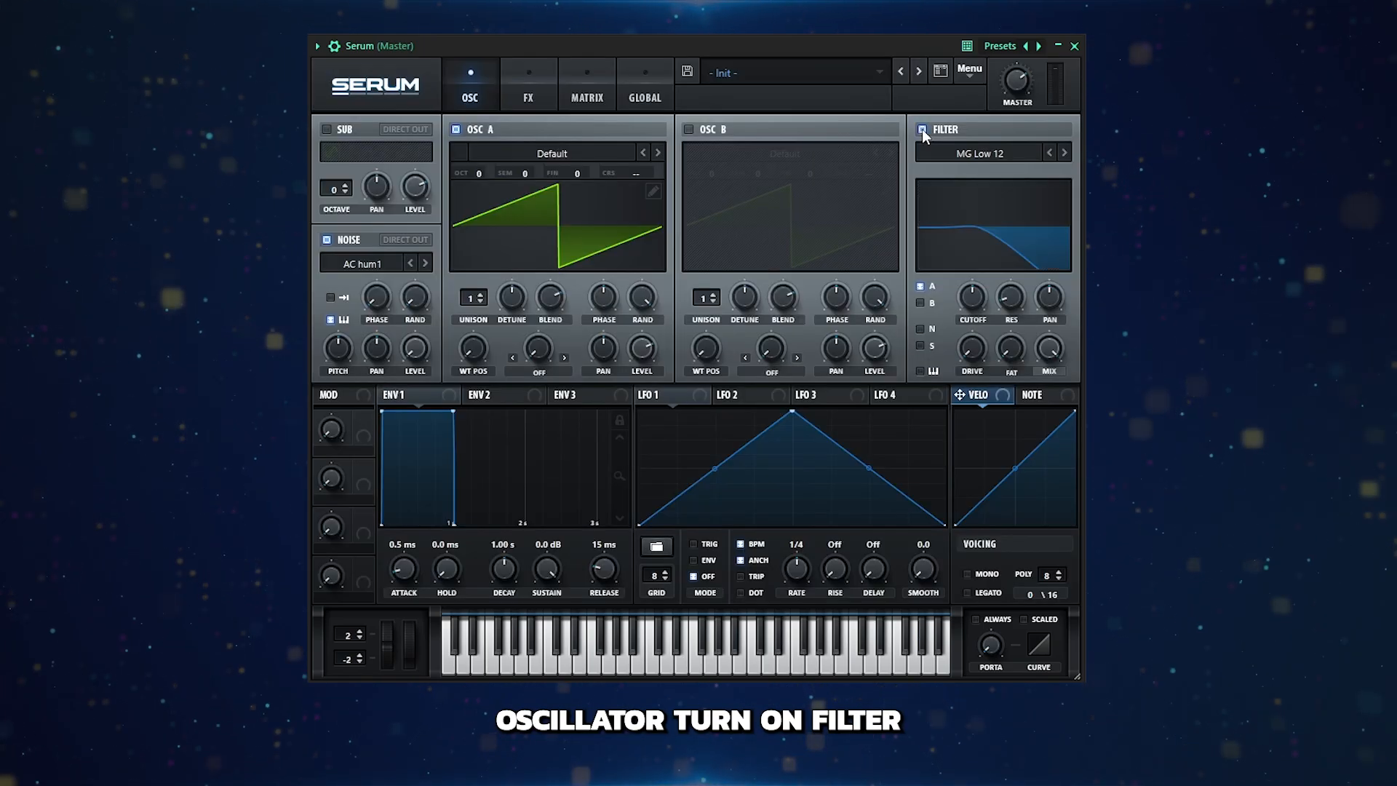
click(971, 155)
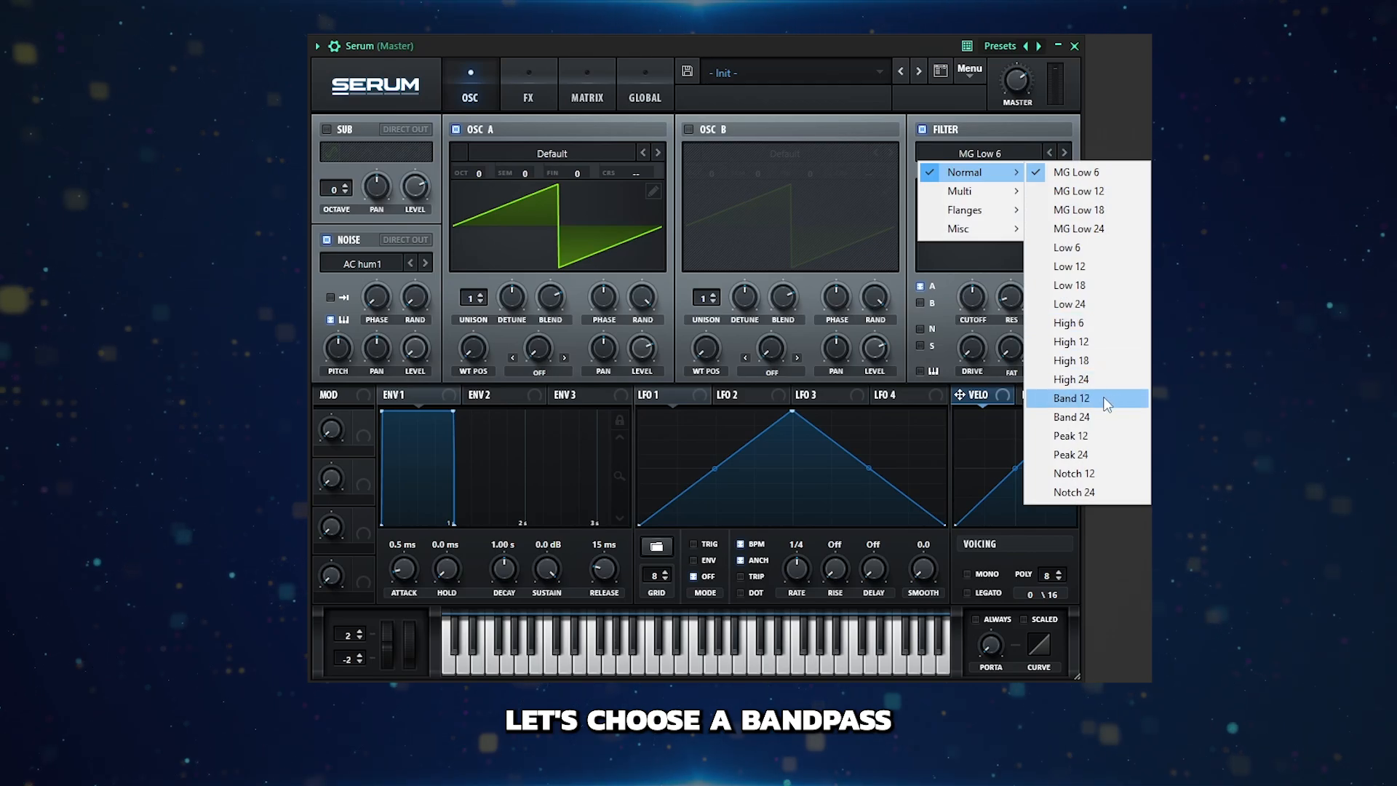
click(1076, 398)
drag(1011, 265, 999, 221)
drag(971, 349, 967, 288)
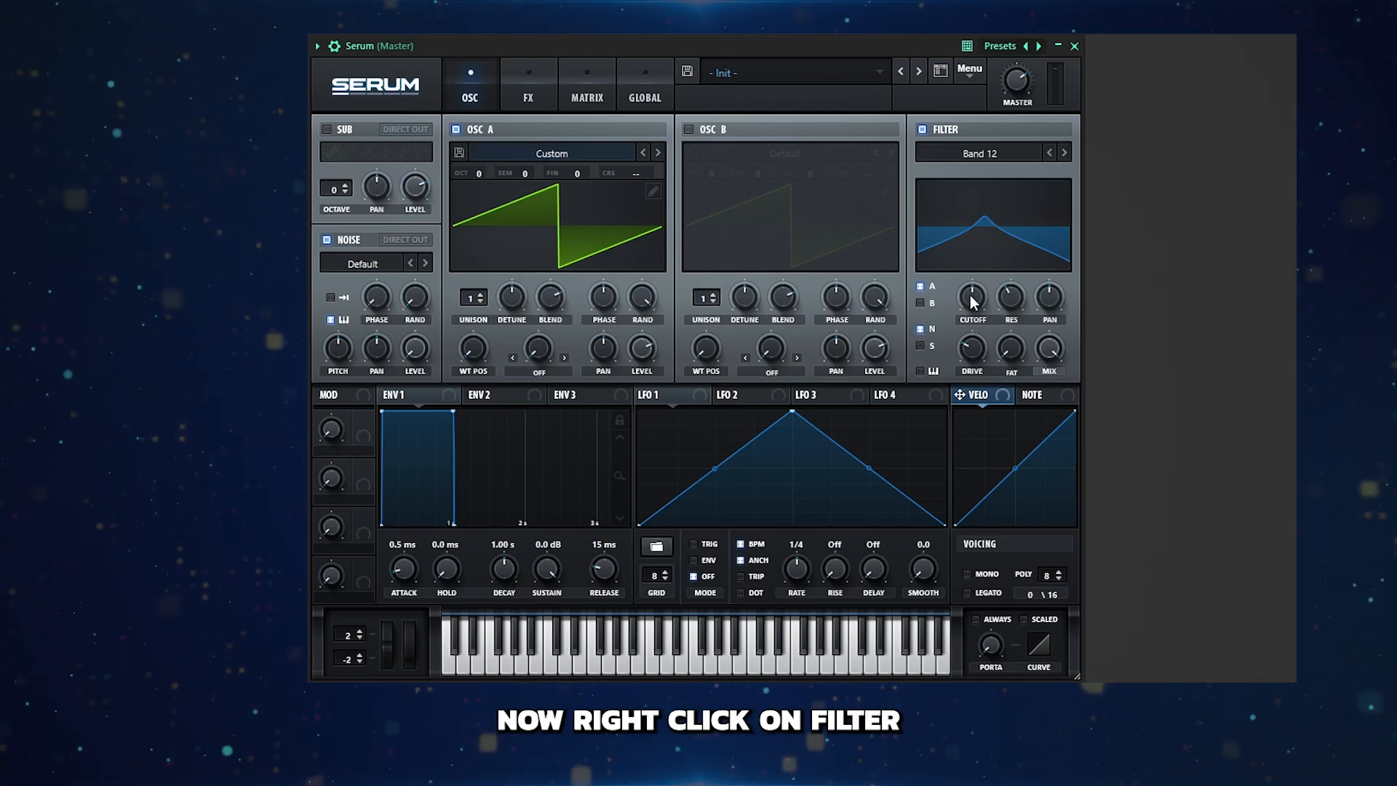
- Assign Noise OSC as the modulation source for the filter cutoff
right_click(973, 300)
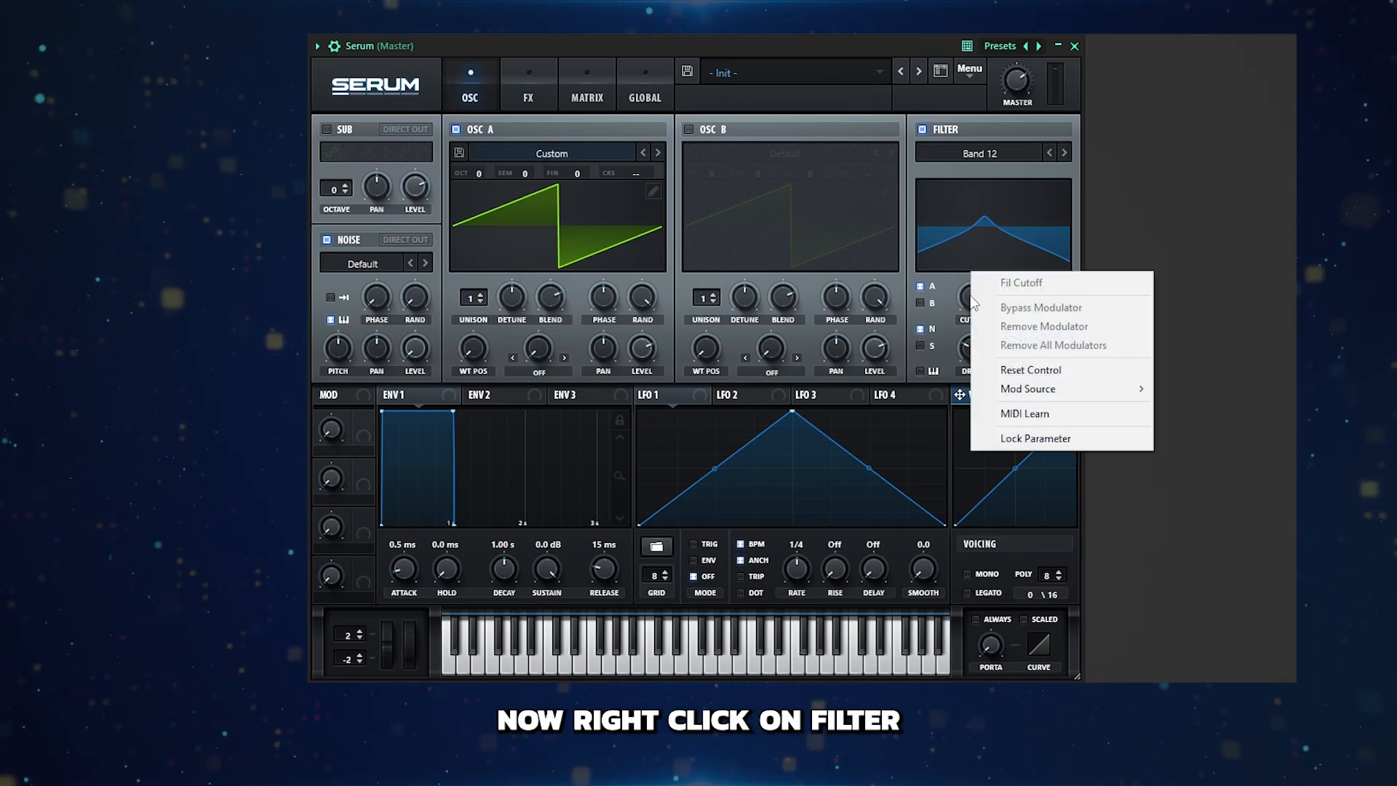
mouse_move(1053, 385)
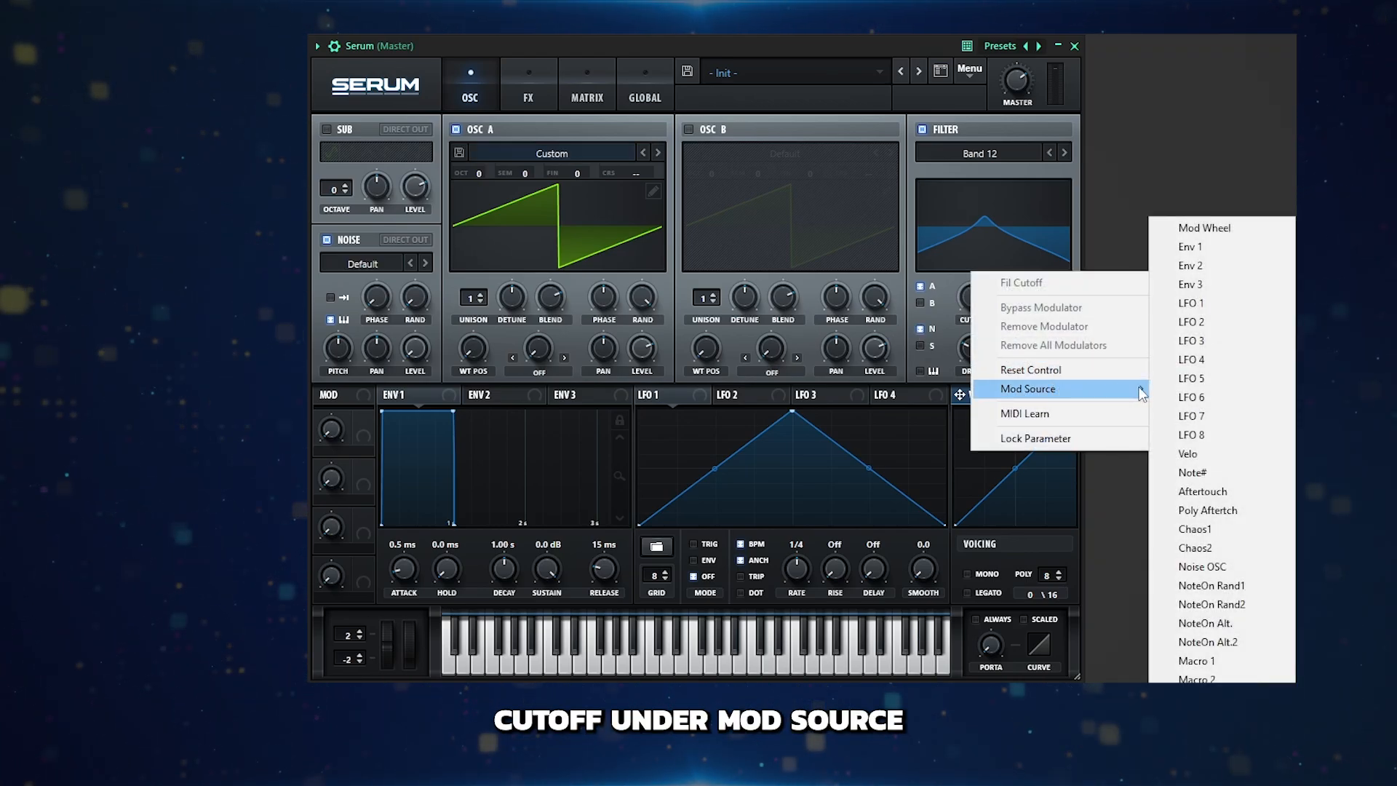
click(1215, 566)
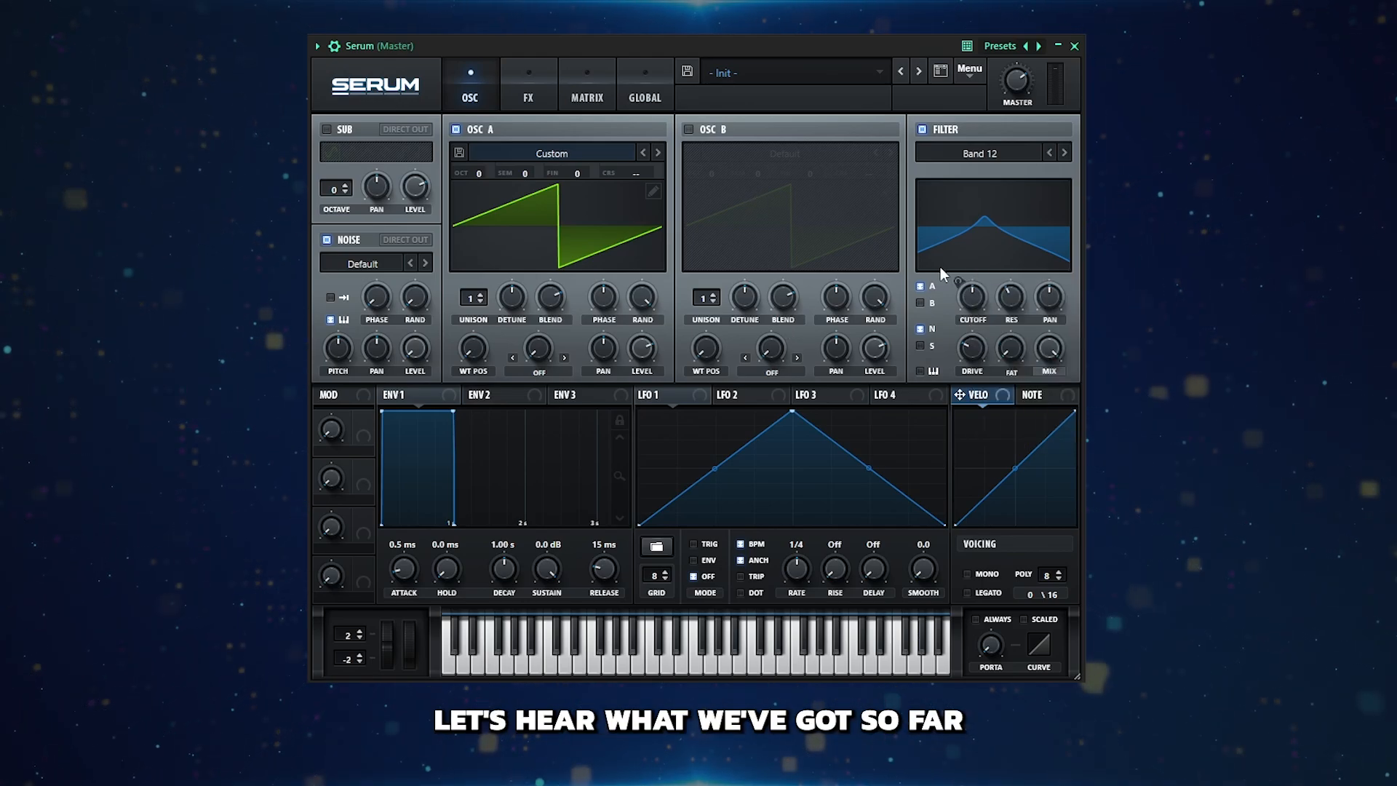
- Set Osc A's octave to +2 and assign Noise OSC as the modulation source for its coarse pitch
drag(479, 169, 482, 134)
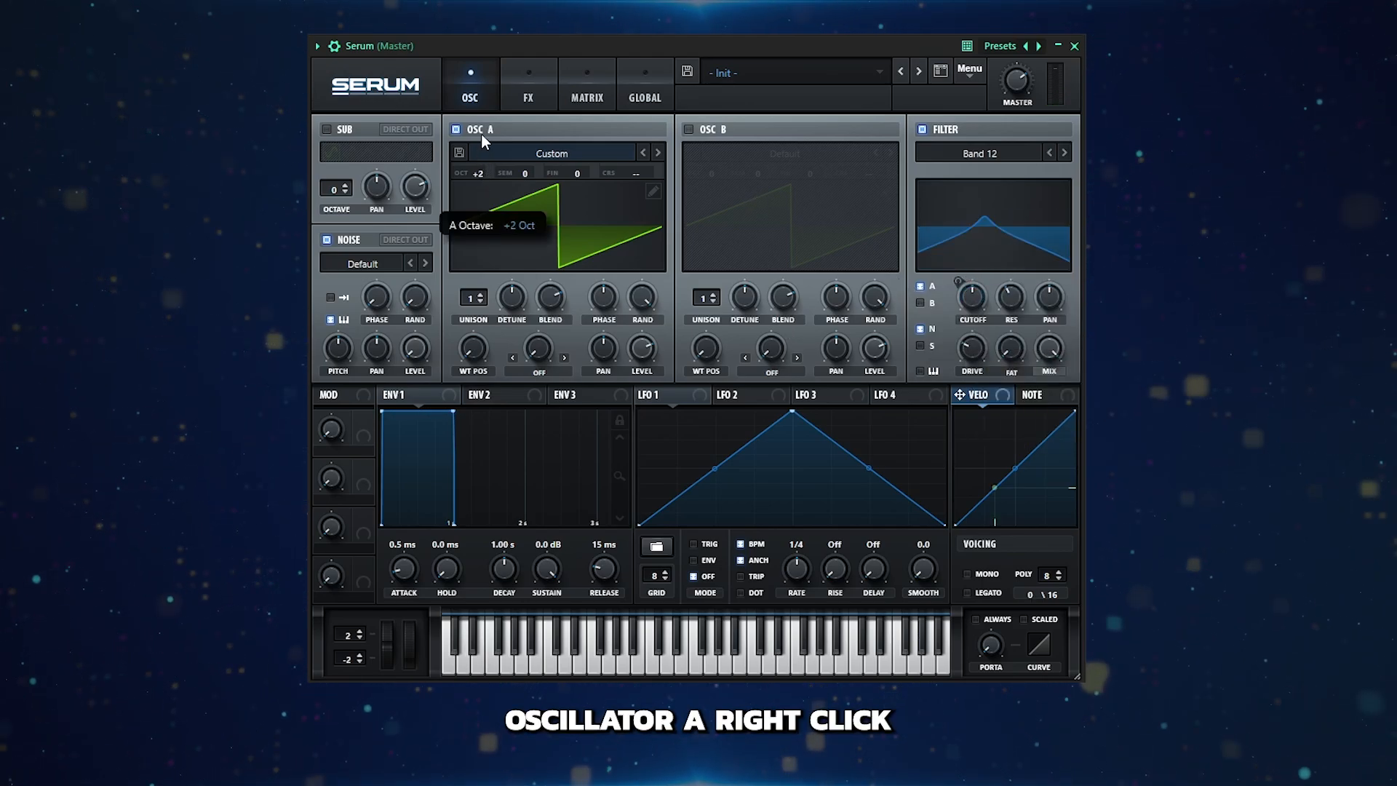
right_click(630, 176)
mouse_move(774, 277)
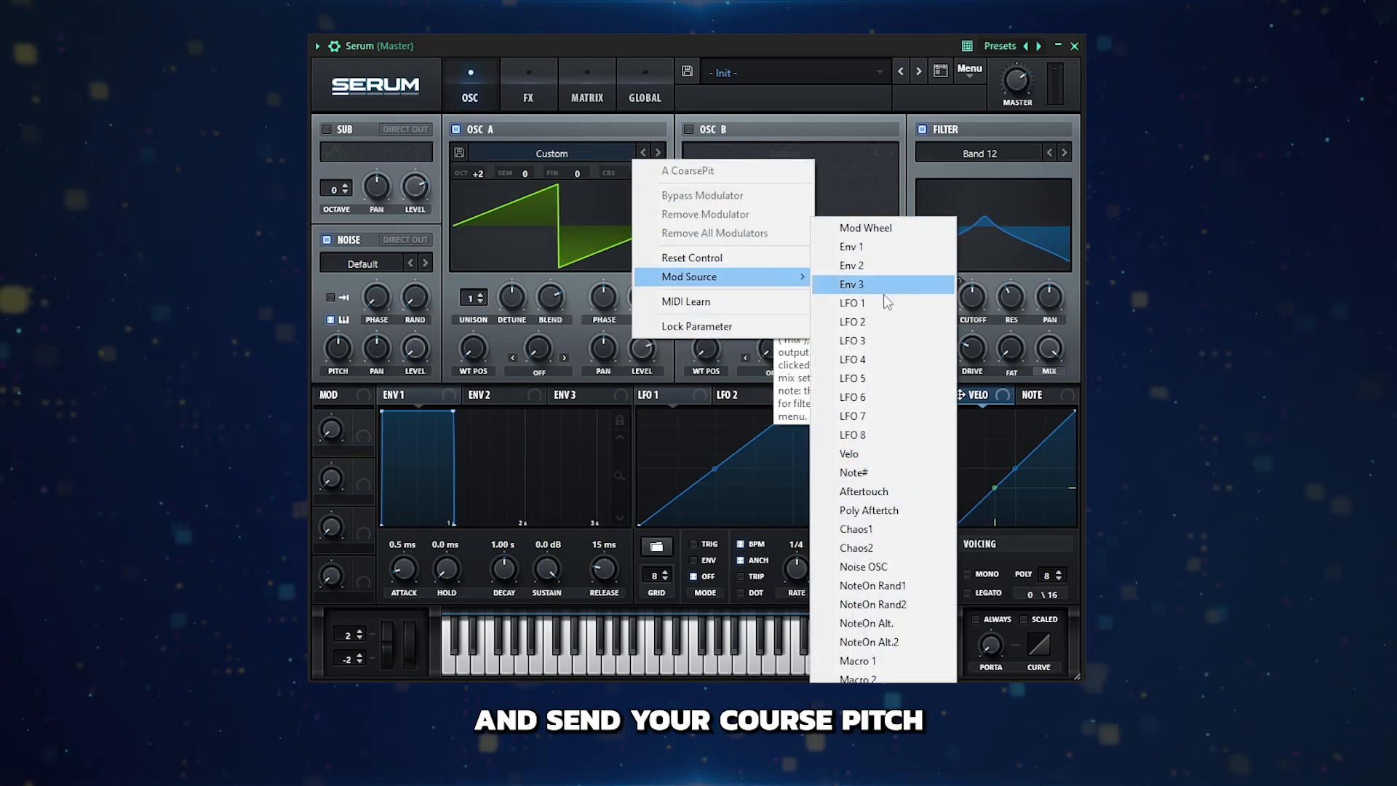
click(886, 572)
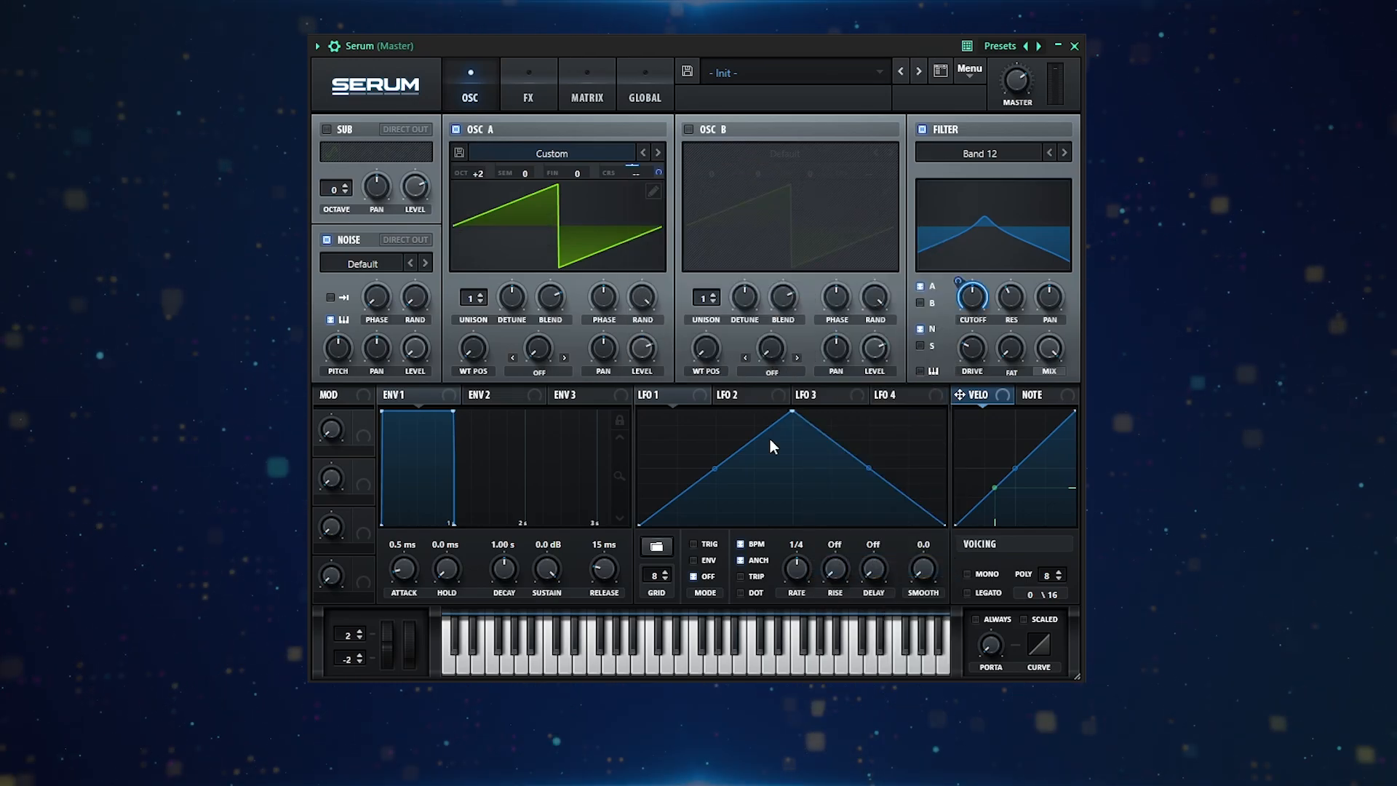
- Adjust the Noise OSC modulation amounts for A CoarsePit and Fil Cutoff in the modulation matrix
click(578, 76)
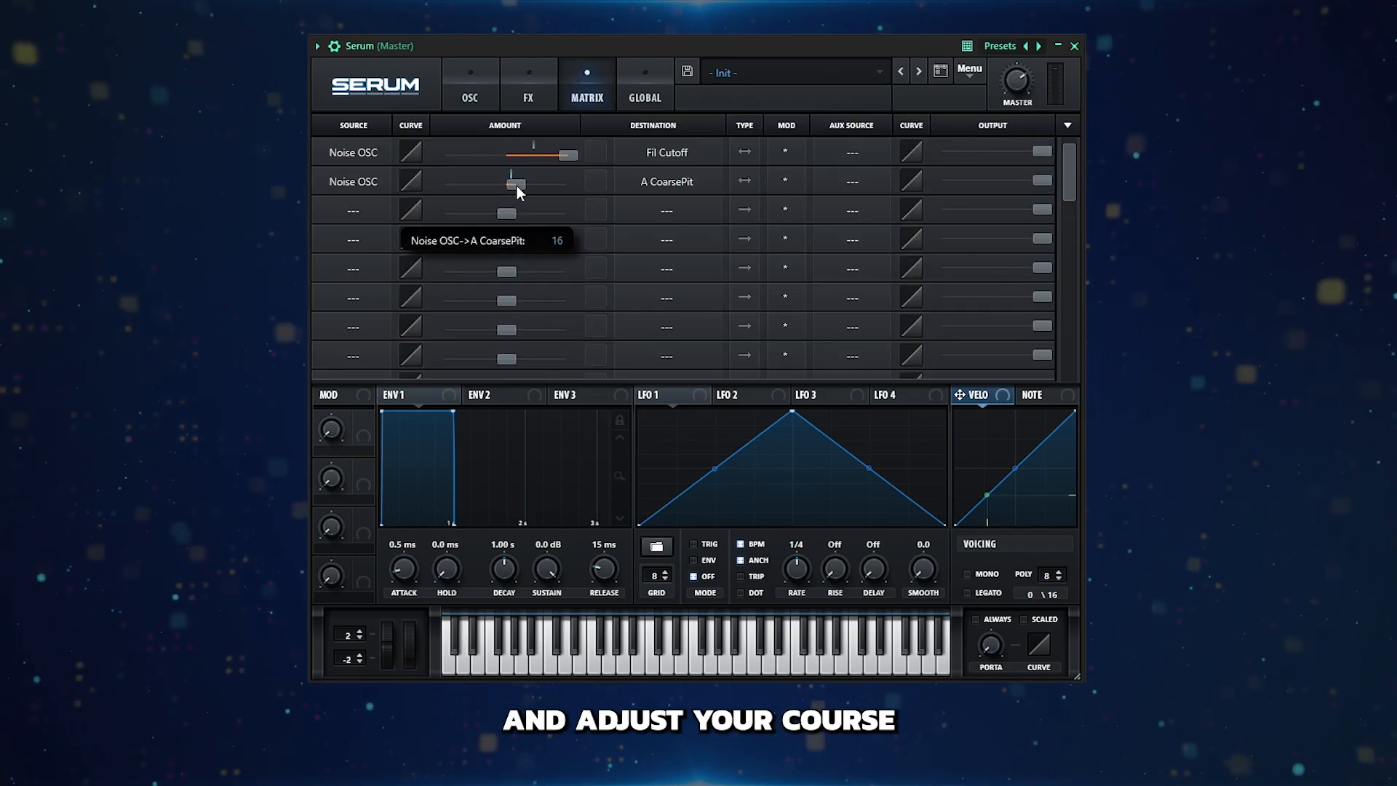
drag(514, 184, 512, 155)
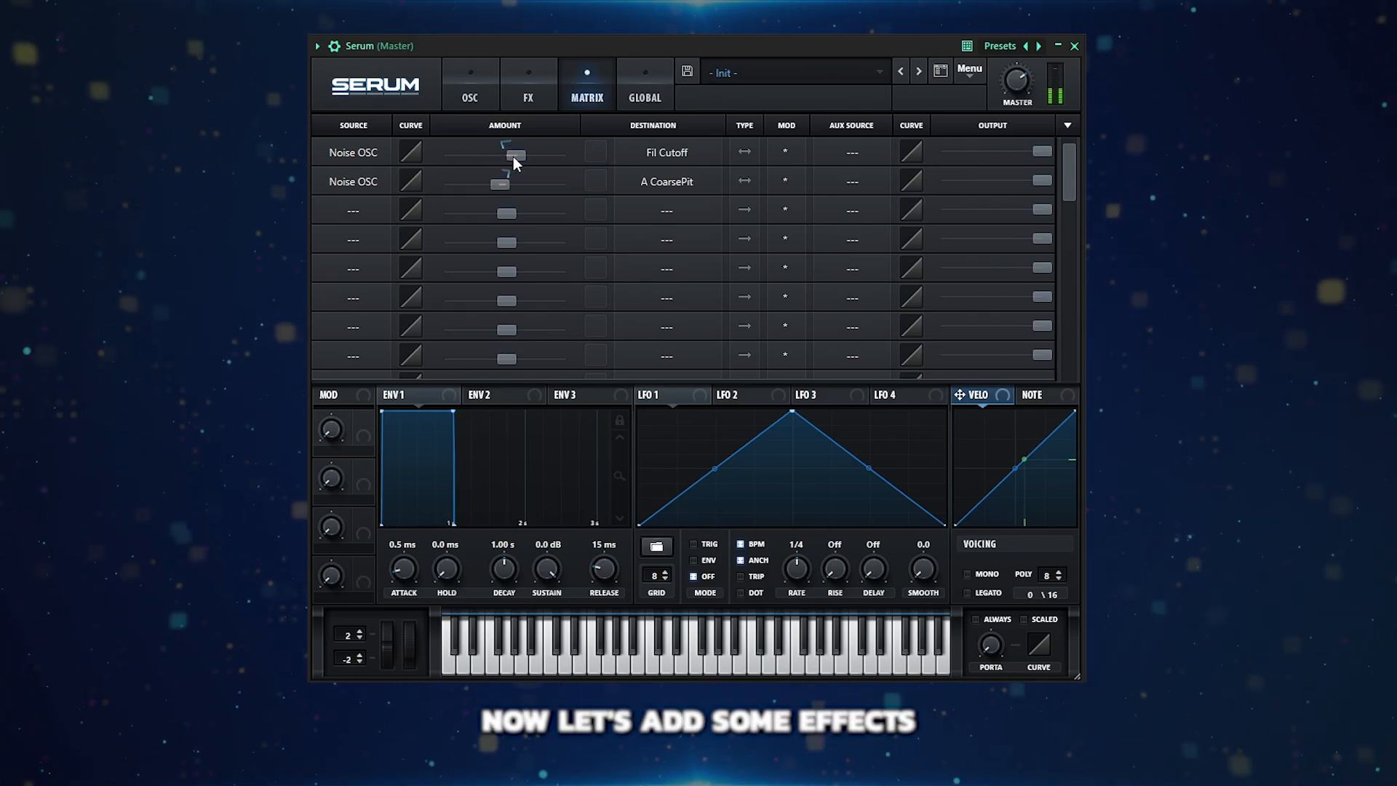
- Enable the Reverb and Delay effects
click(519, 84)
click(332, 312)
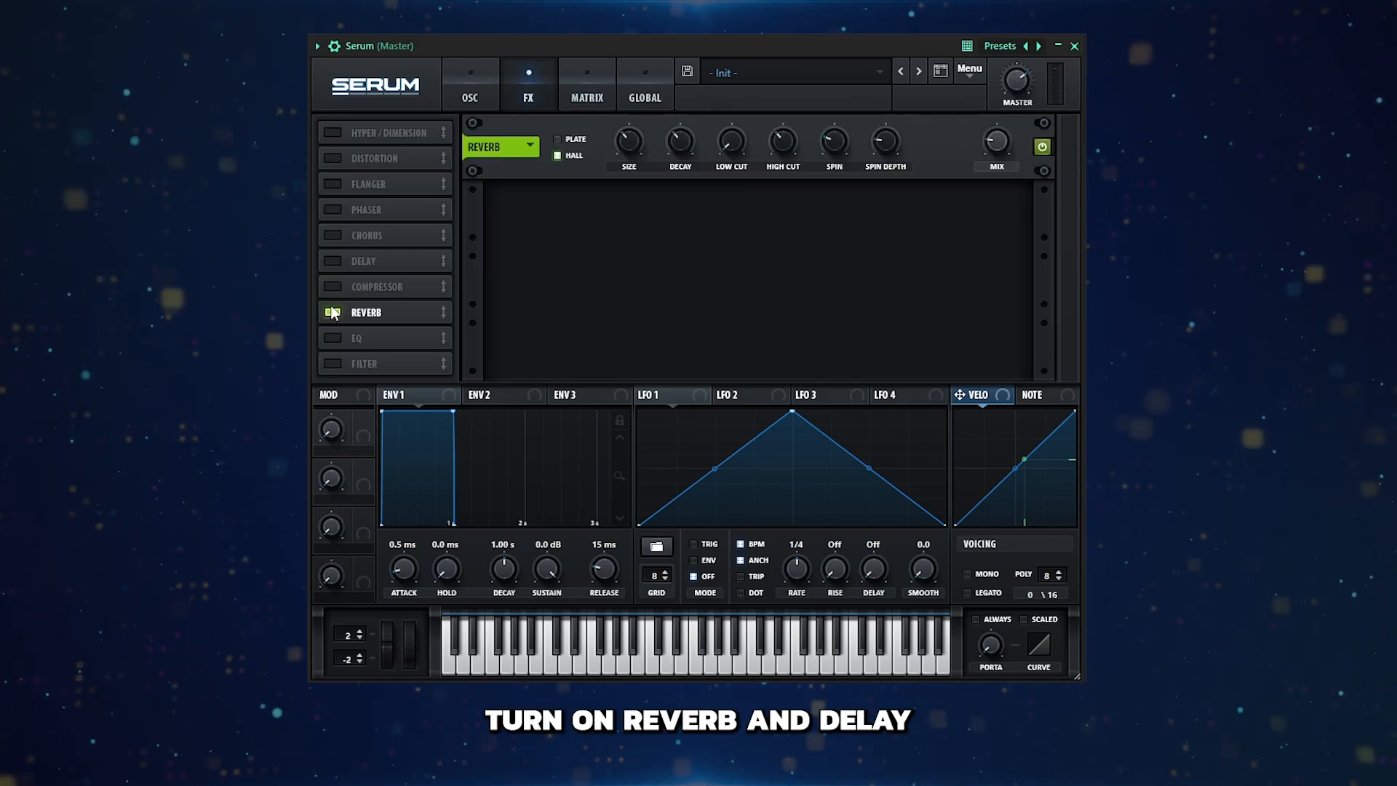
click(332, 260)
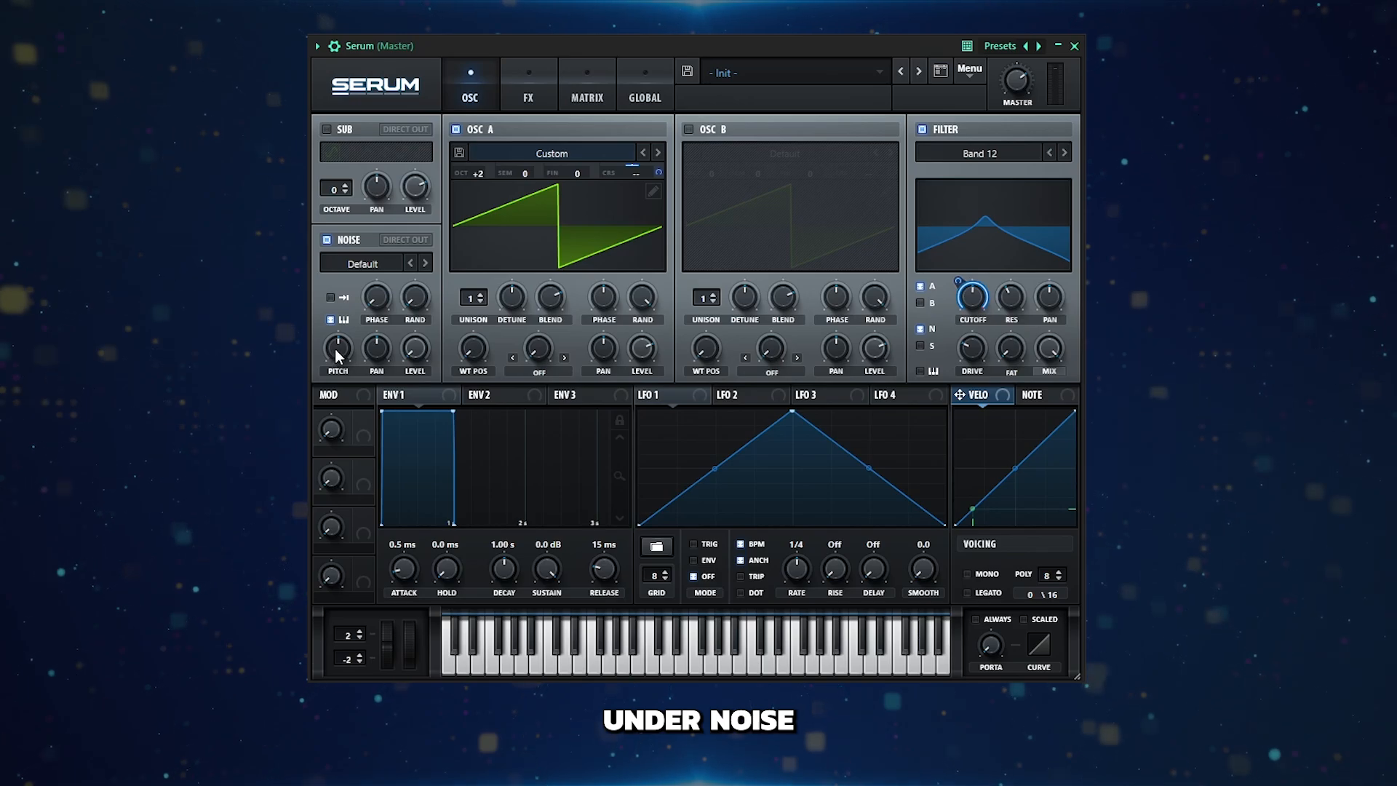
- Raise the noise oscillator's pitch and sweep the filter cutoff up, then down to a lower setting
mouse_move(336, 352)
drag(336, 352, 332, 309)
drag(970, 298, 927, 228)
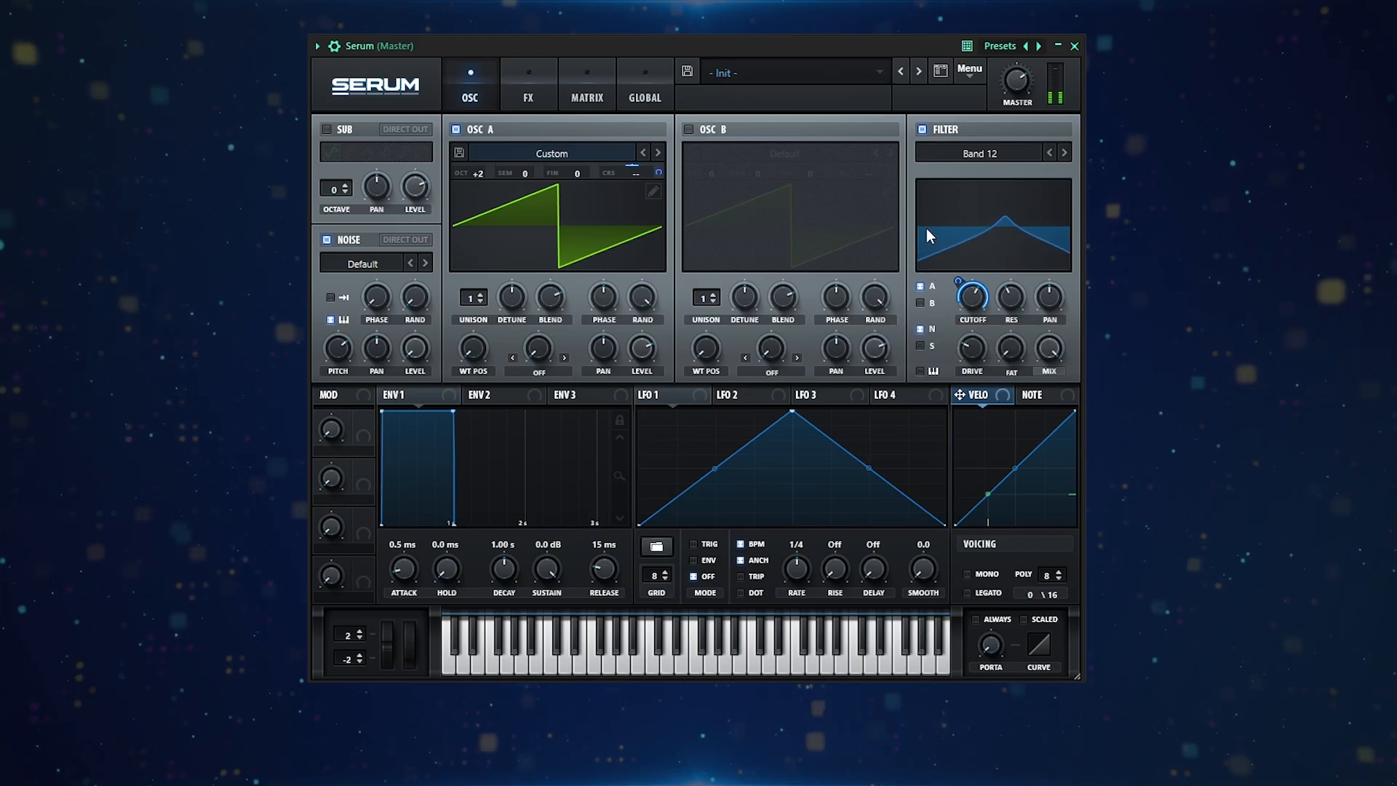
drag(966, 298, 958, 347)
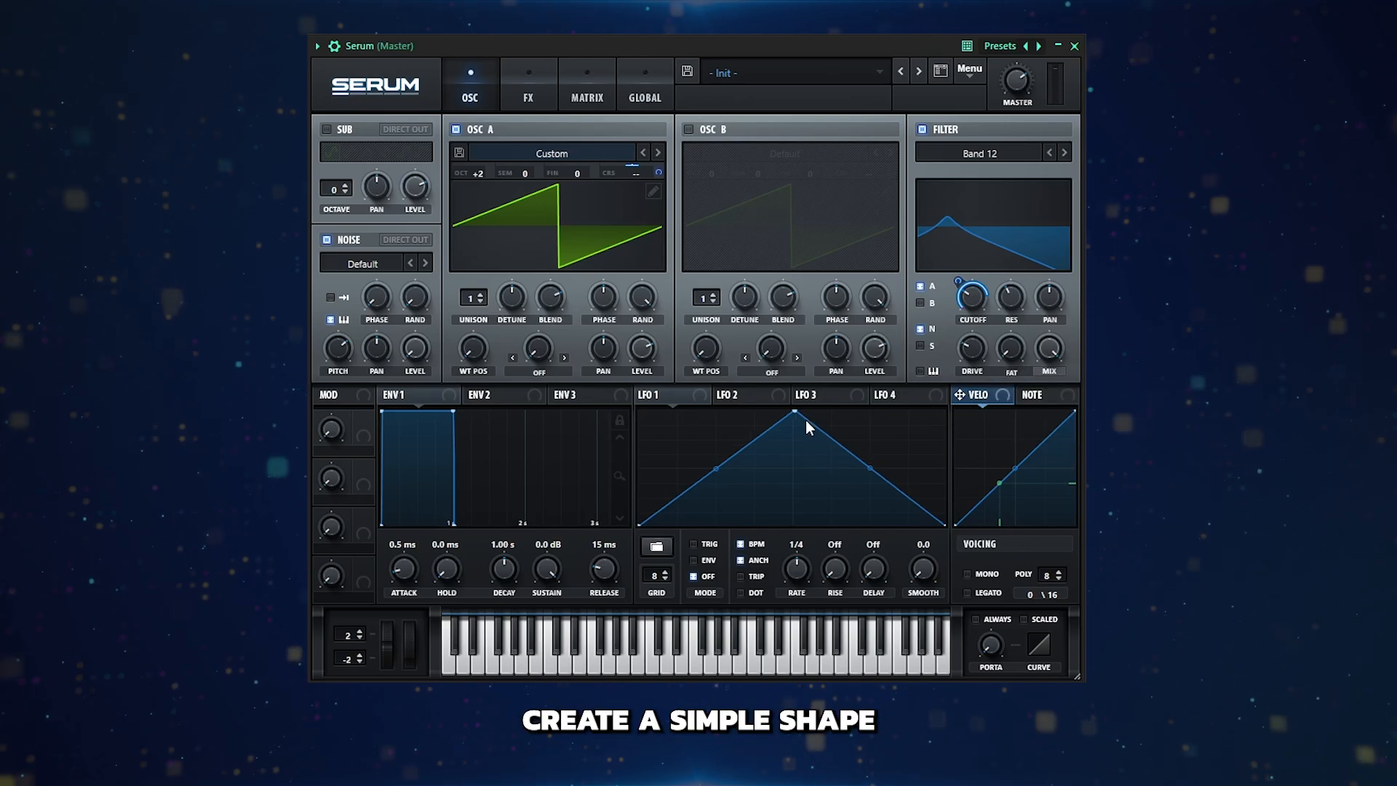
- Reshape LFO 1 into a falling ramp, load it into the noise oscillator and raise the filter cutoff
drag(793, 413, 447, 340)
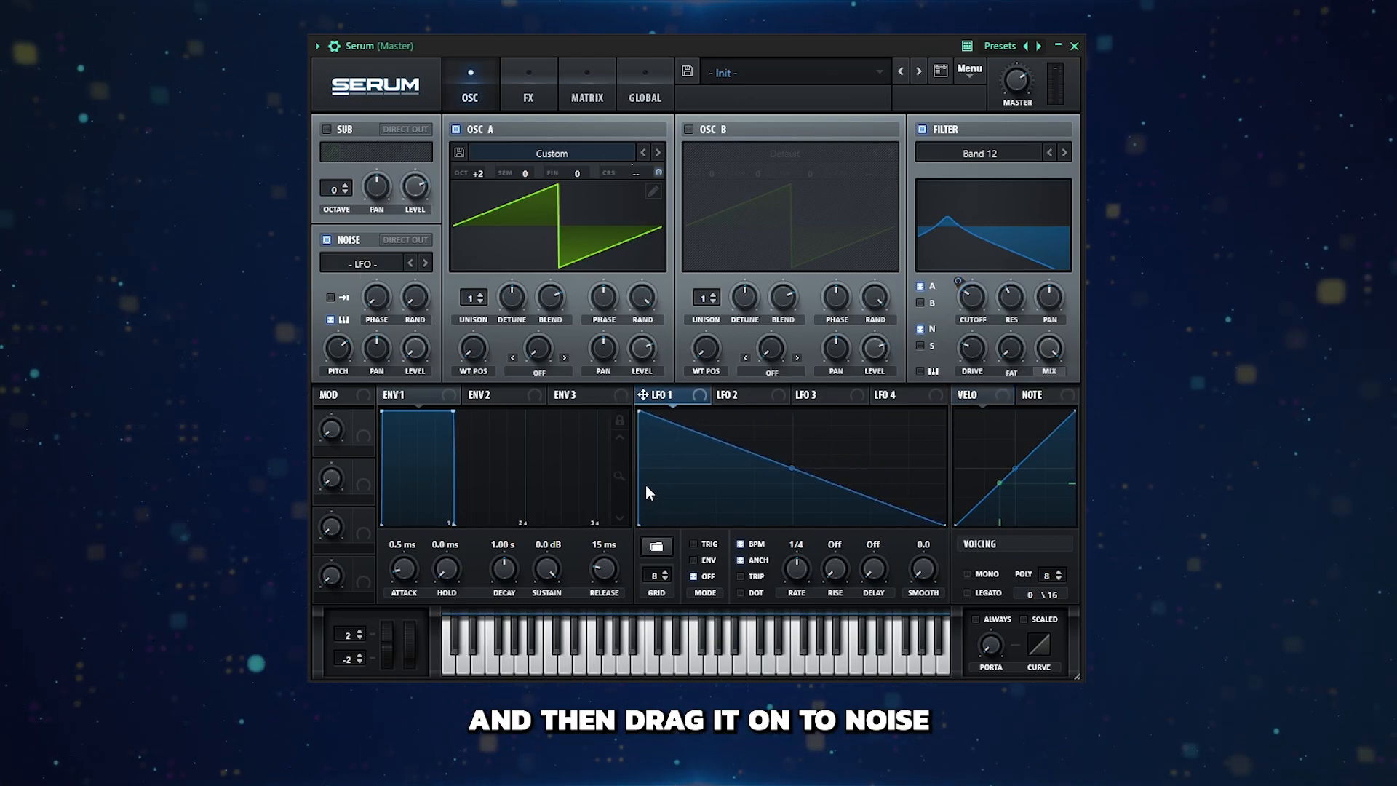
mouse_move(966, 280)
drag(966, 279, 961, 225)
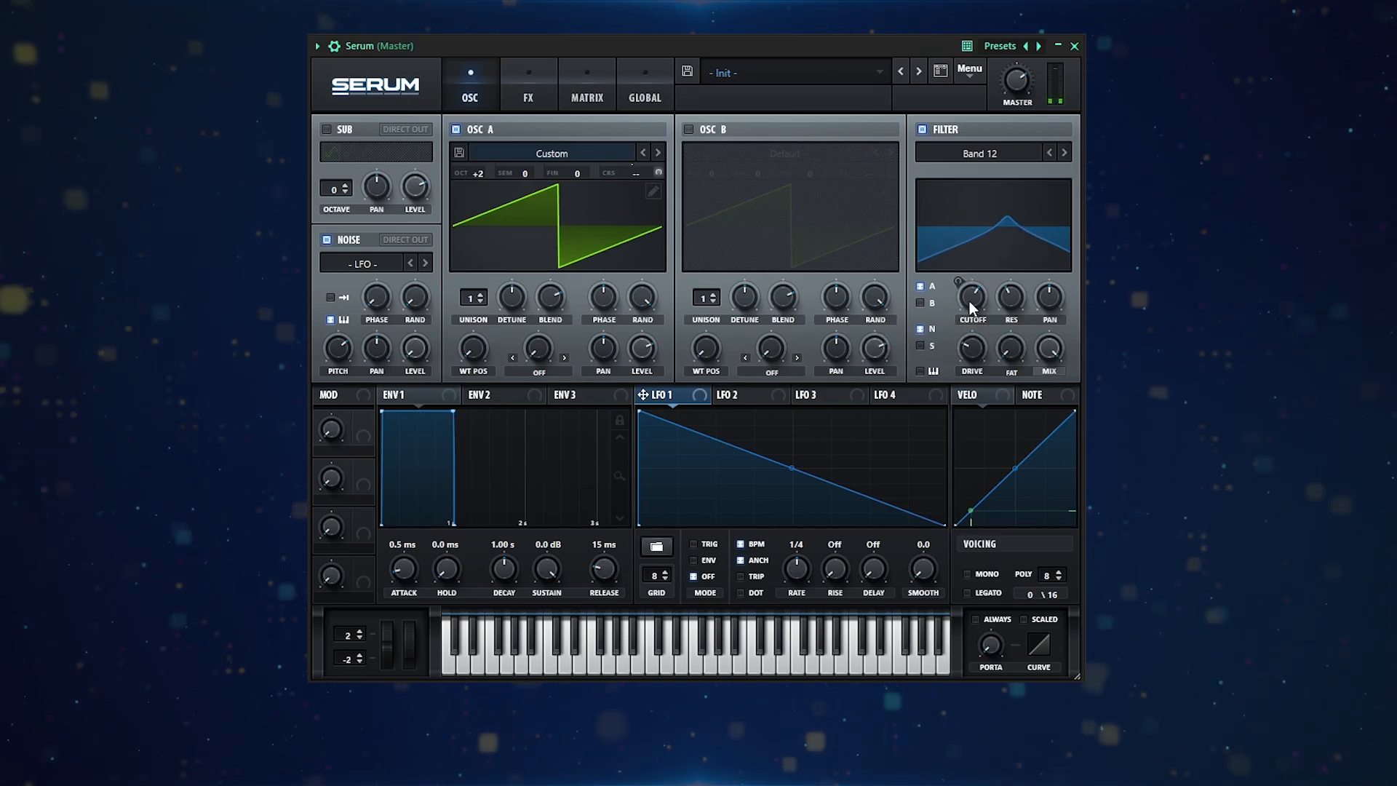
- Reshape LFO 1 into a rising ramp, assign it to the filter cutoff and set its rate to 1/8
drag(639, 411, 791, 397)
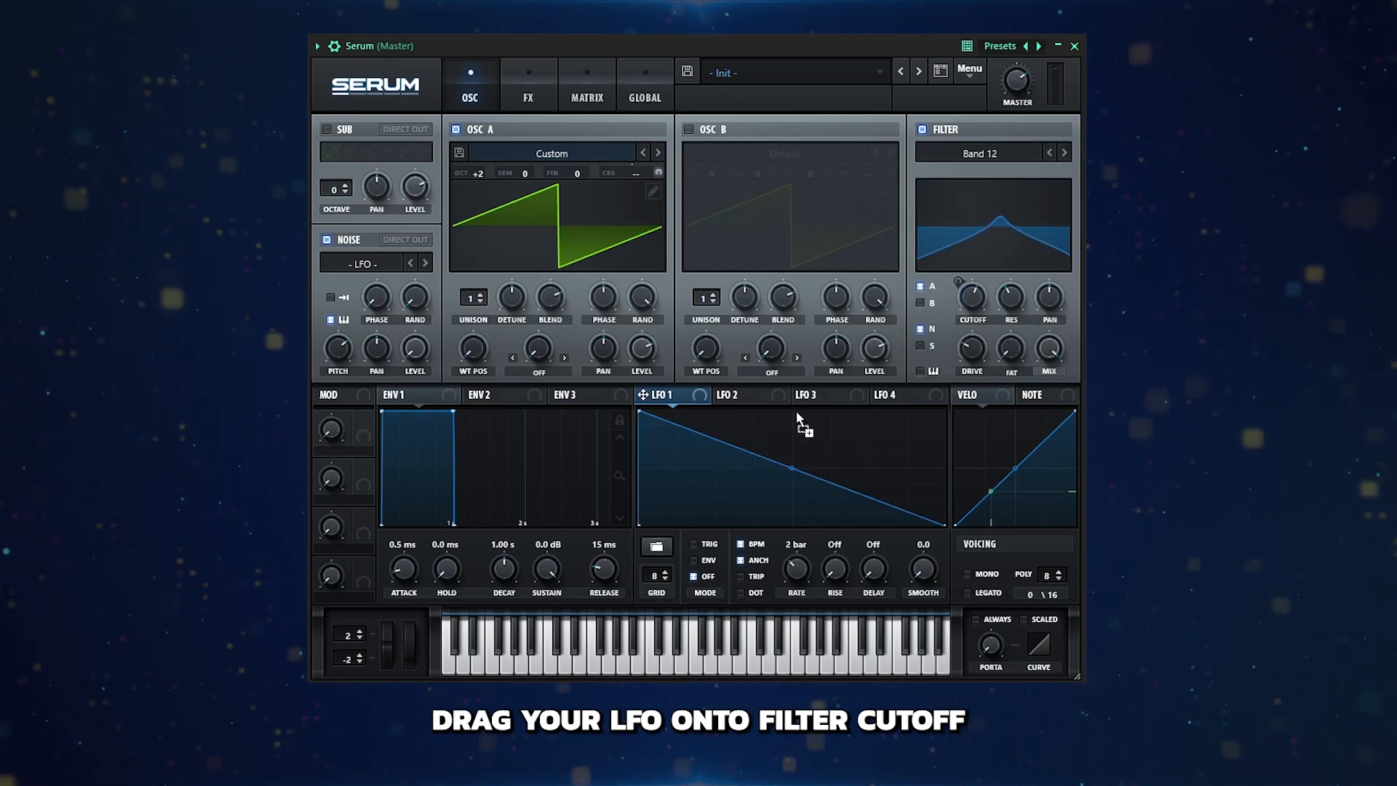
drag(971, 294, 971, 280)
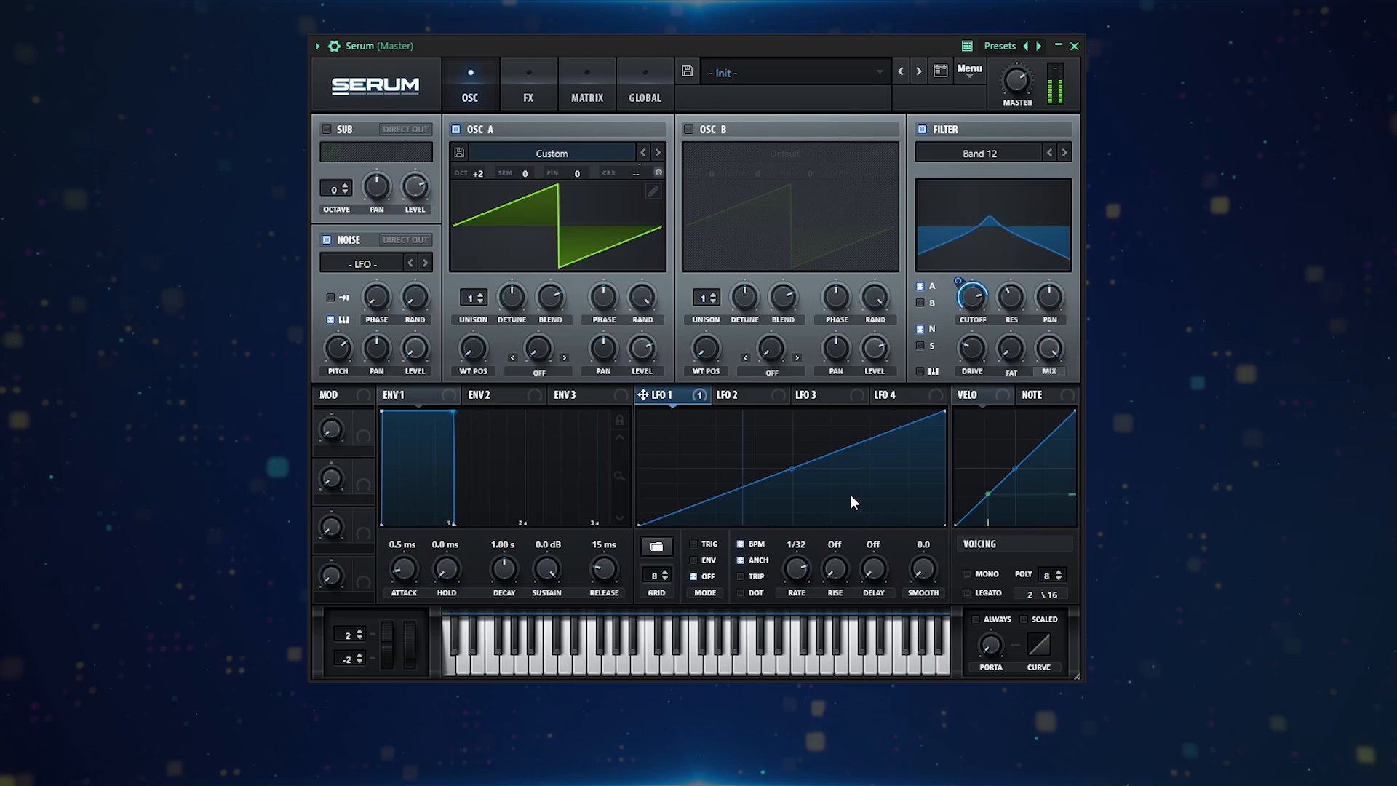
drag(796, 568, 789, 595)
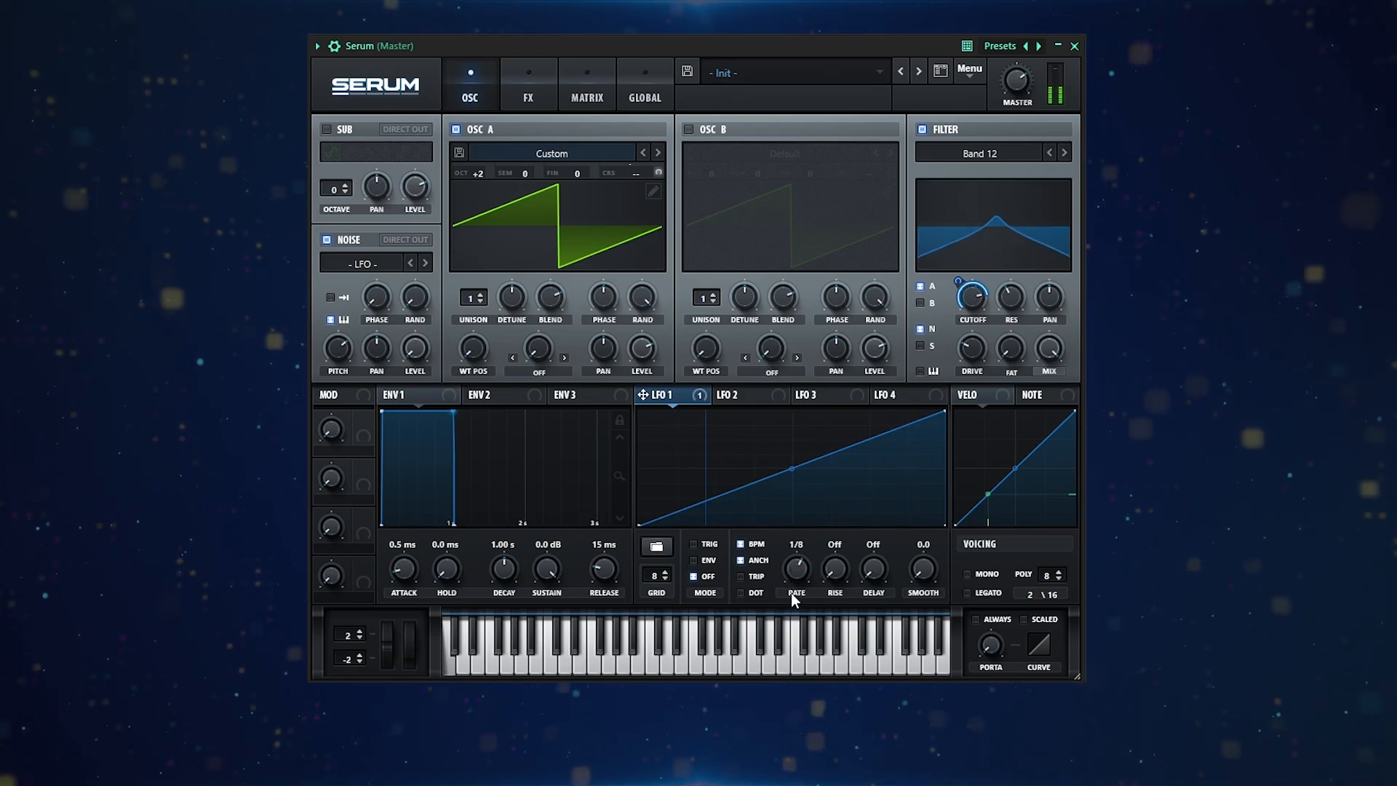
mouse_move(955, 284)
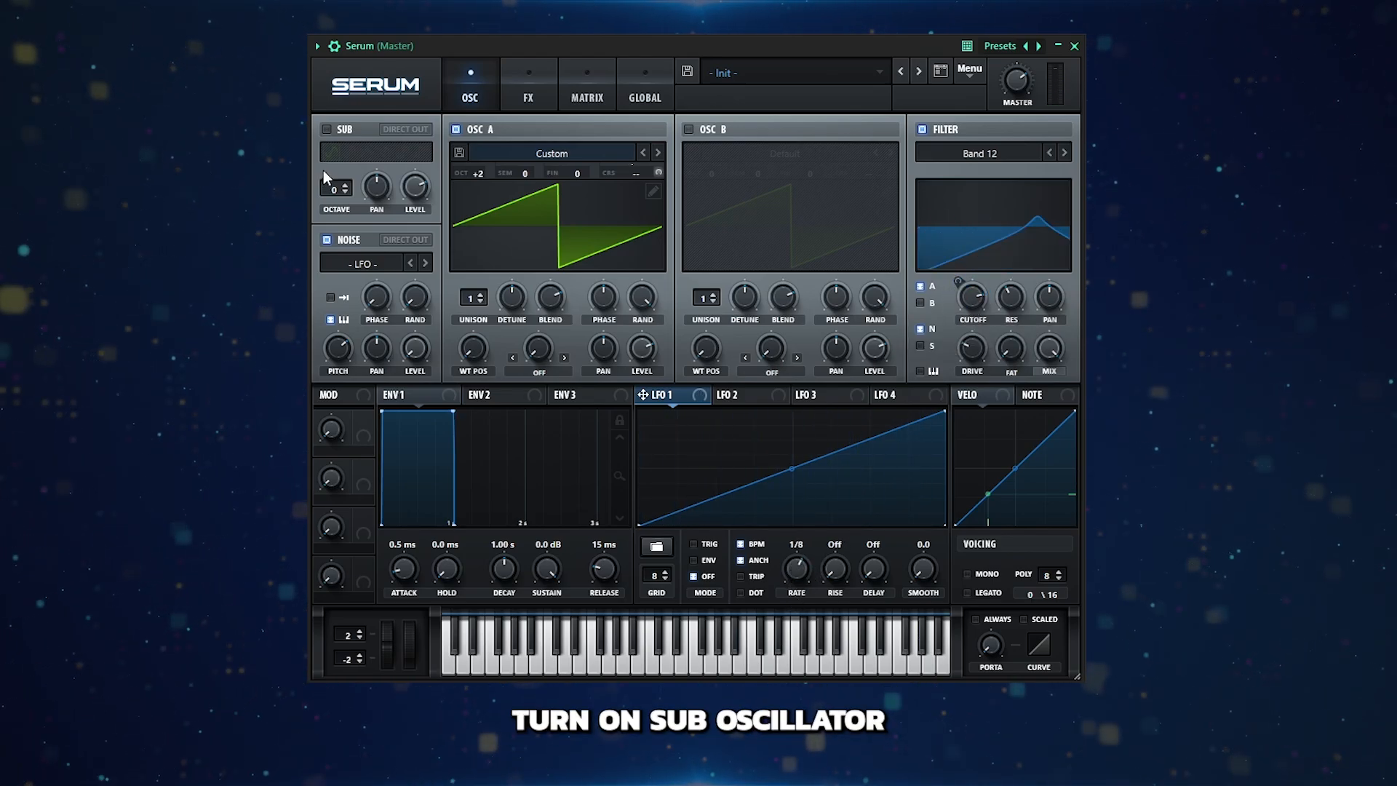
- Enable the sub oscillator and assign Noise OSC as the modulation source for its level
click(326, 128)
right_click(419, 186)
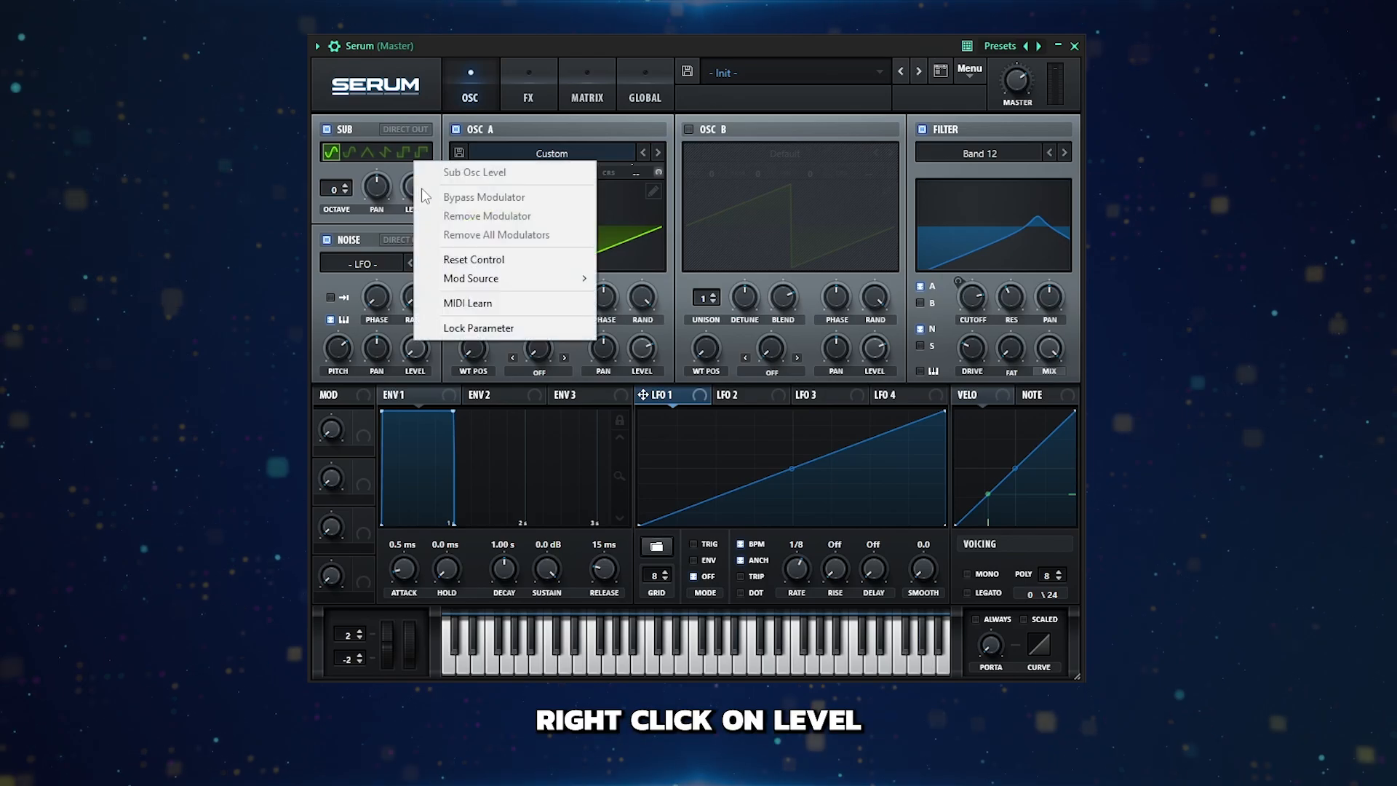
mouse_move(551, 278)
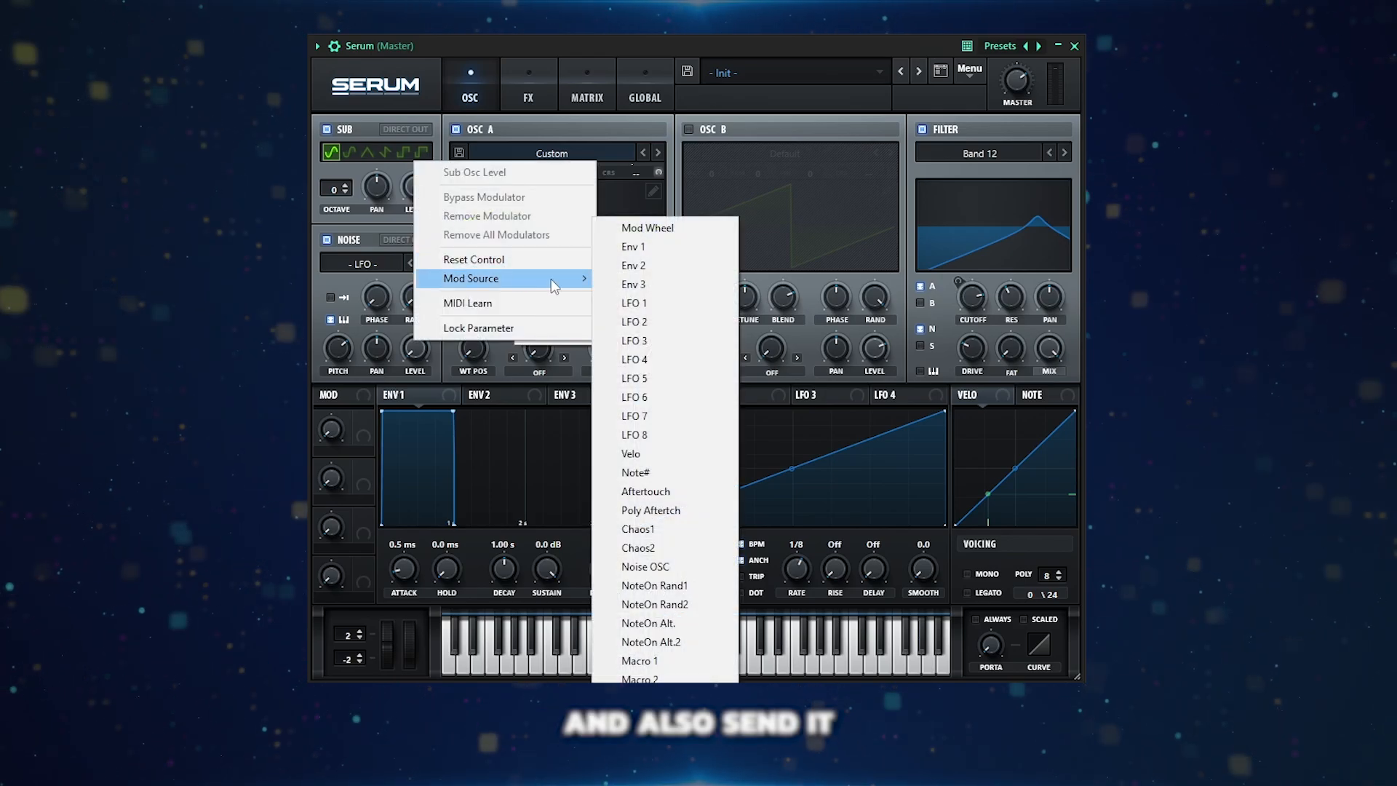
click(655, 565)
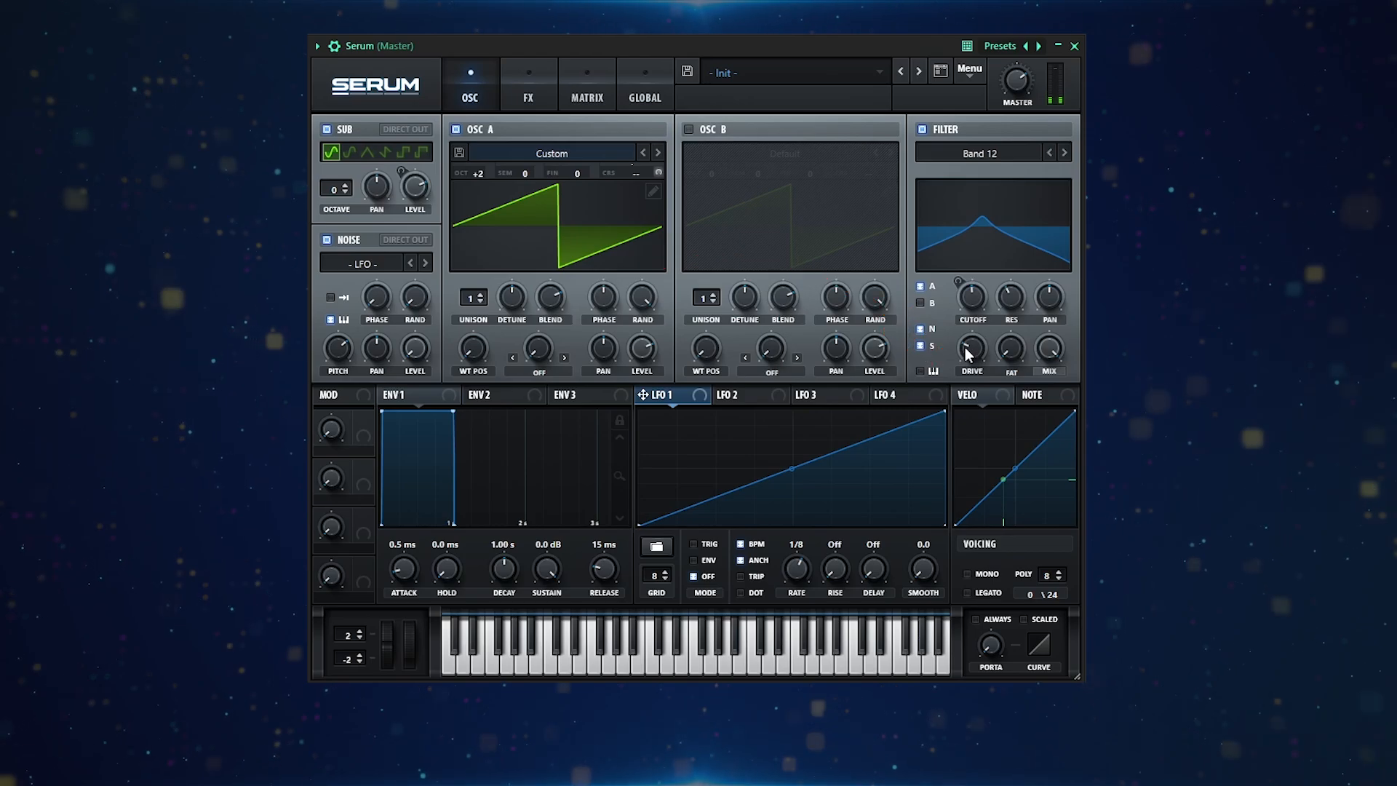
- Load the Analog wavetable 4088 into Osc A
click(551, 153)
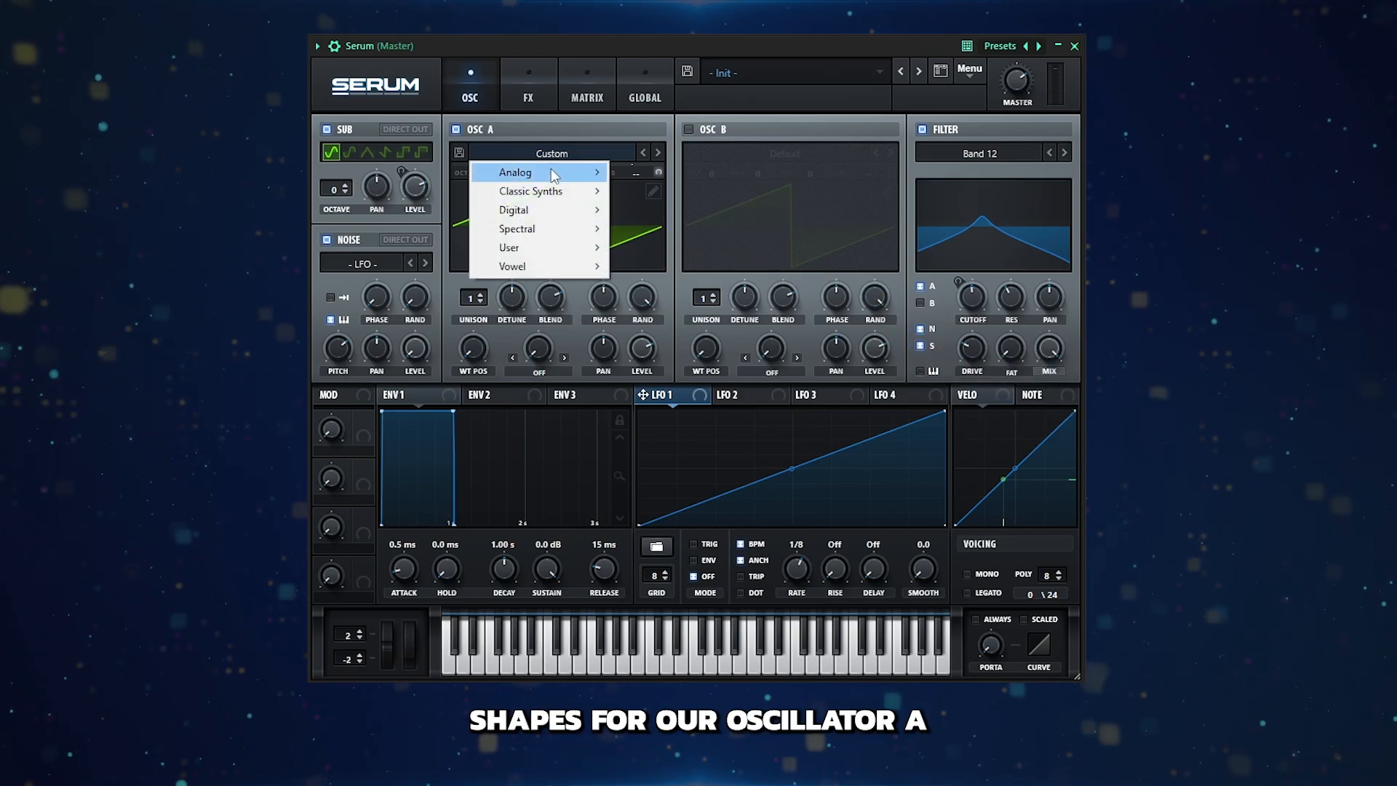
mouse_move(551, 172)
click(633, 172)
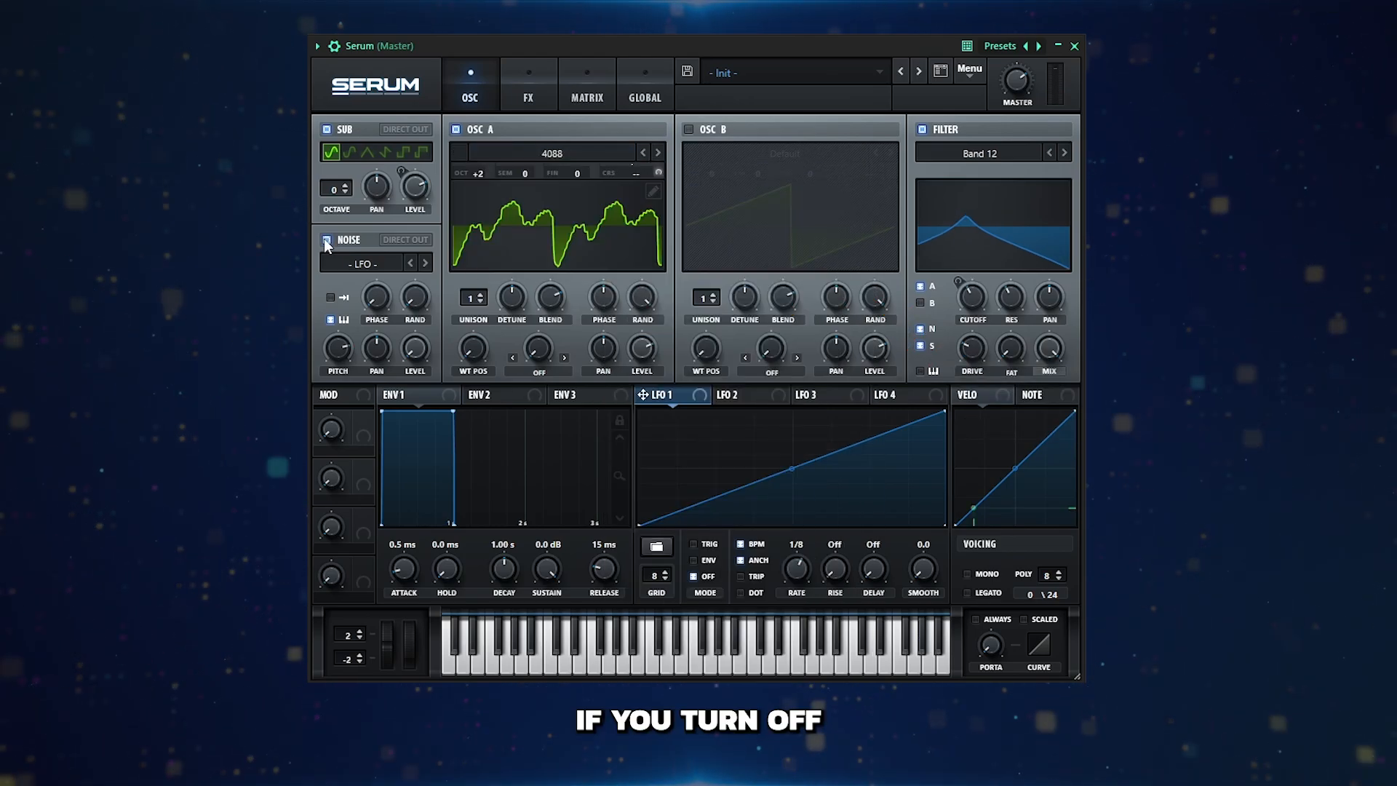
- Turn off the noise oscillator and raise the filter cutoff slightly
click(326, 240)
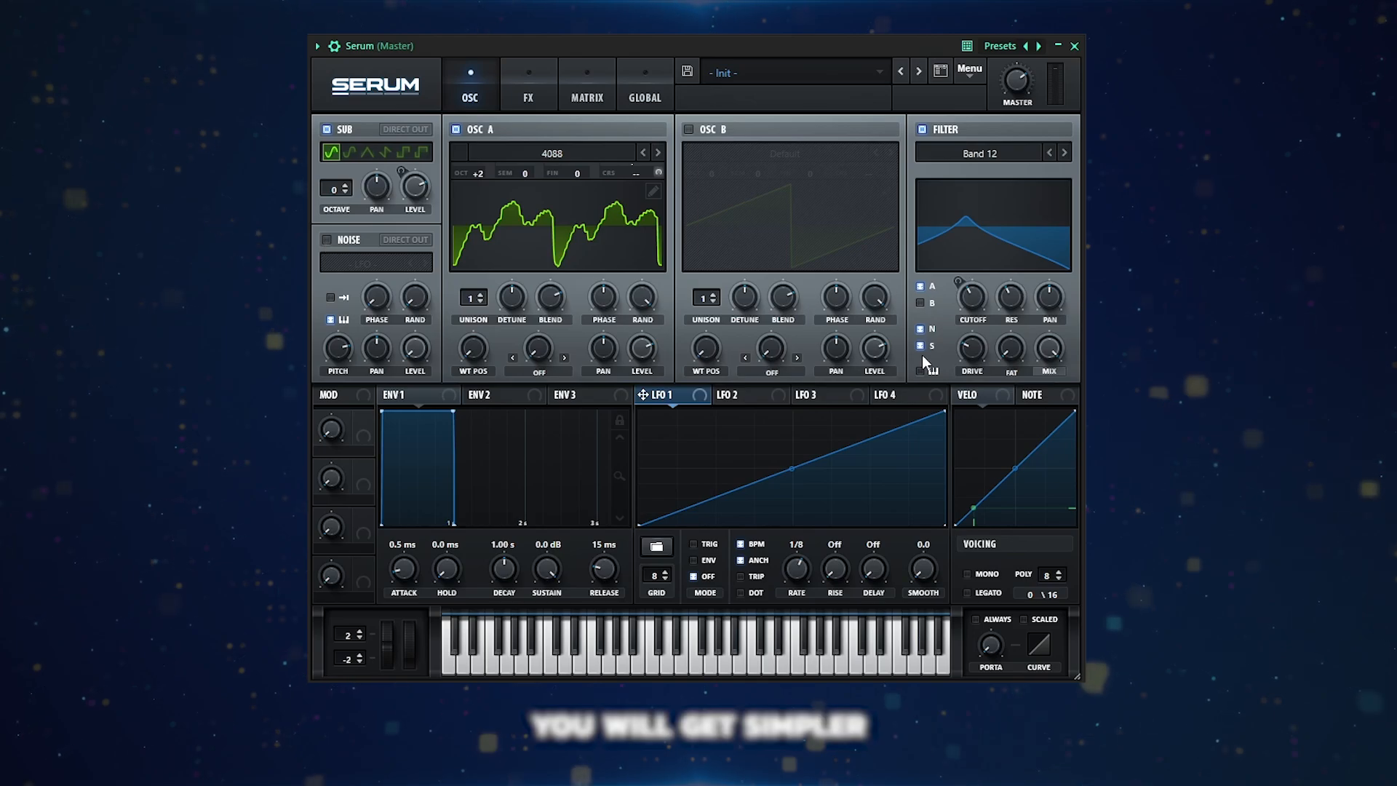
mouse_move(975, 296)
mouse_down()
mouse_move(970, 383)
mouse_move(965, 294)
mouse_up()
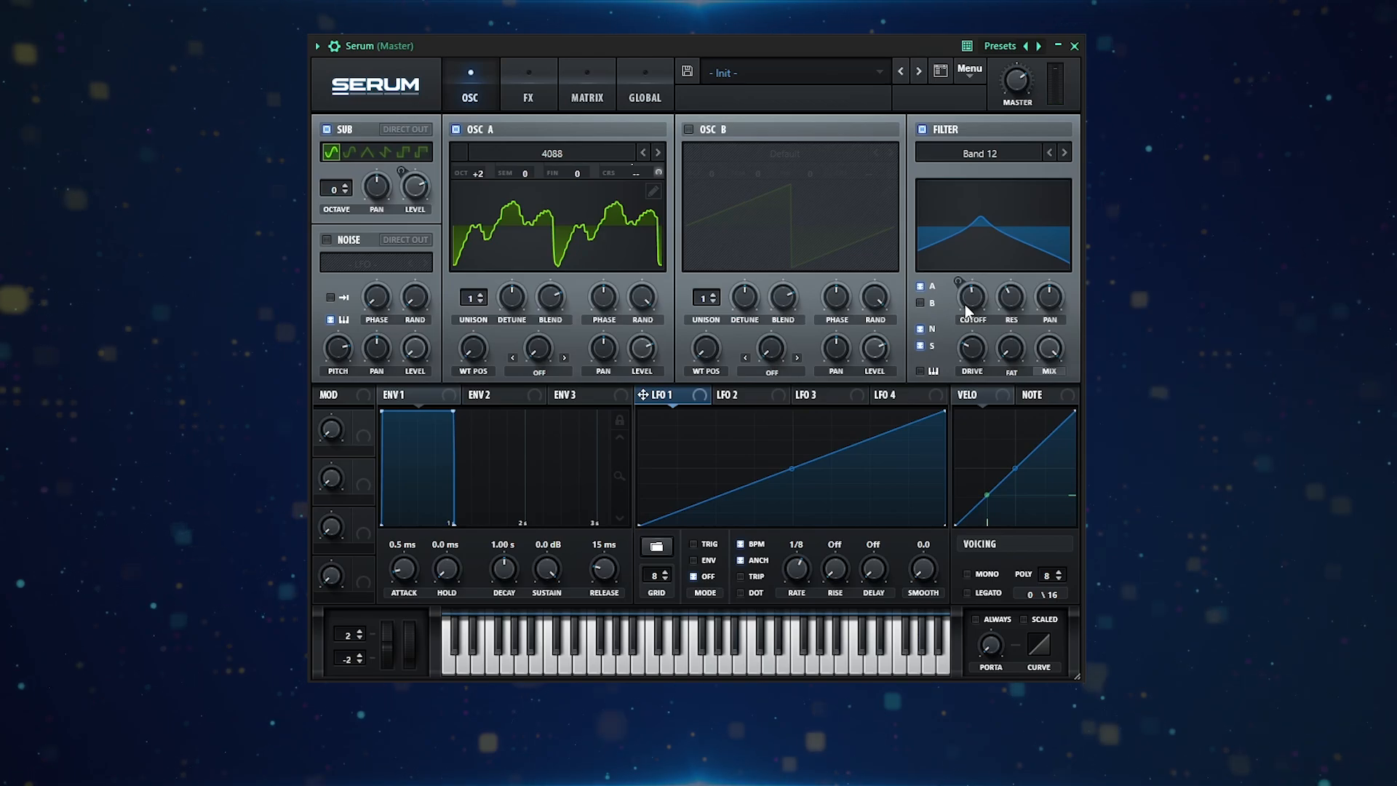
- Assign LFO 1 to the filter cutoff and redraw its ramp as a stepped pattern
drag(646, 394, 987, 313)
drag(987, 313, 975, 299)
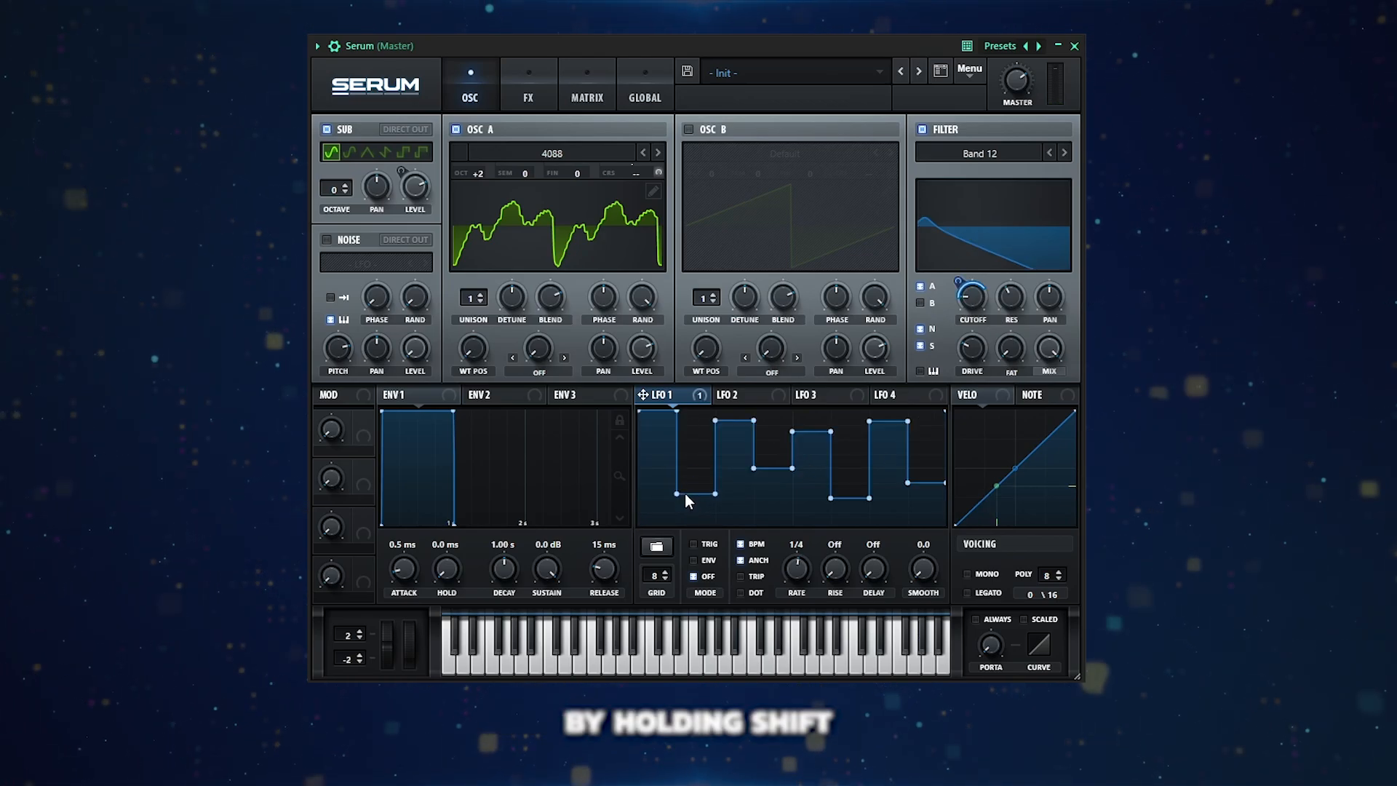
drag(763, 480, 811, 417)
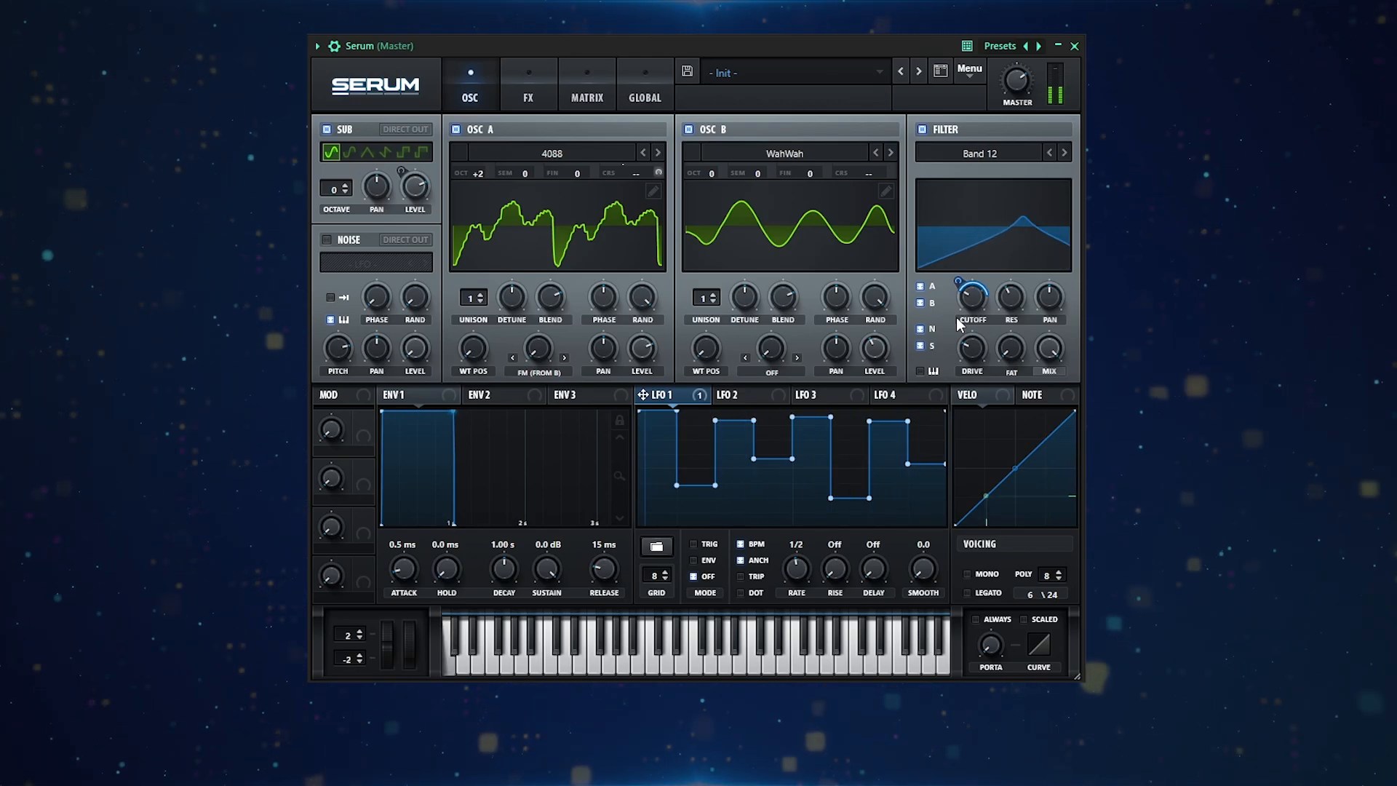
- Adjust the modulation amounts of two routings in the modulation matrix
click(587, 97)
drag(542, 156, 526, 216)
mouse_move(537, 241)
mouse_down()
mouse_move(525, 238)
mouse_move(557, 244)
mouse_move(542, 246)
mouse_up()
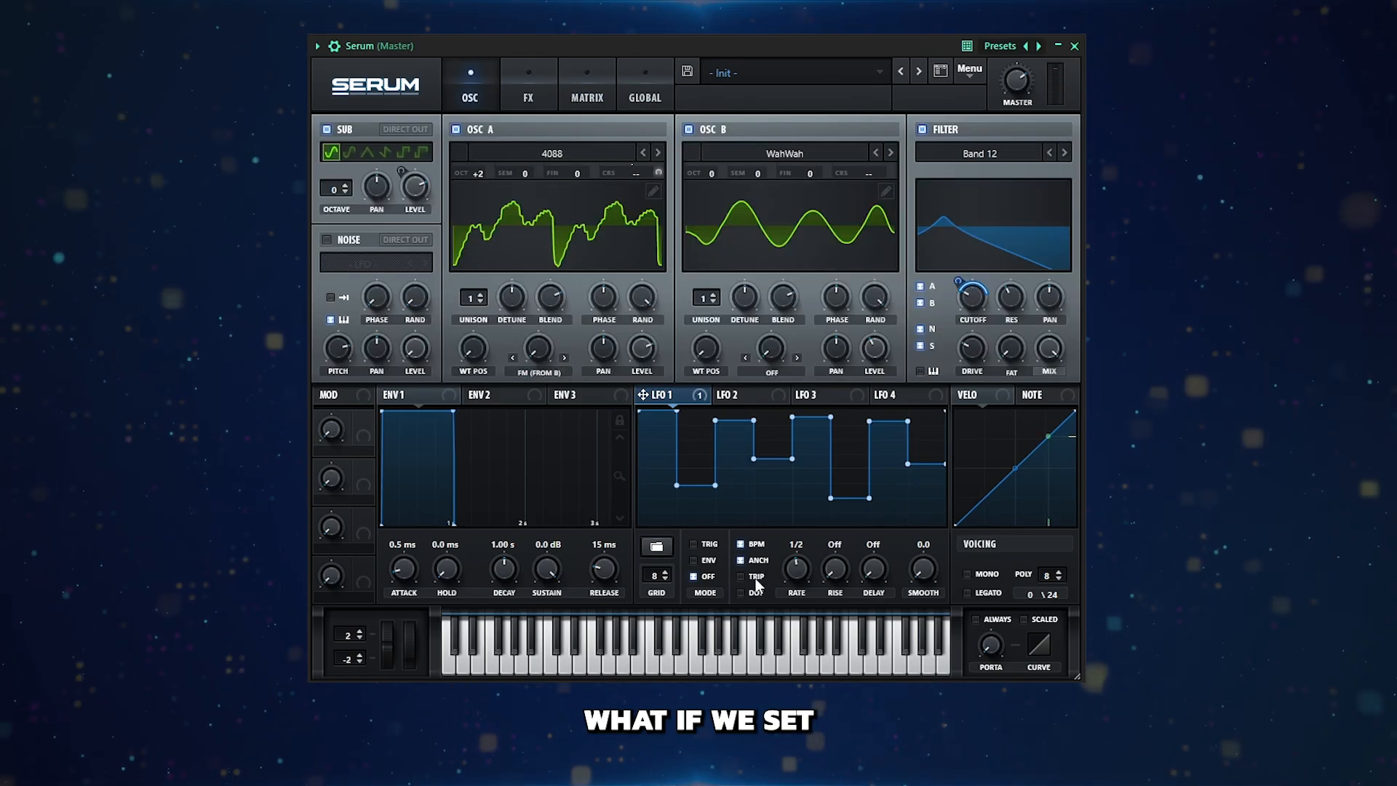
- Switch LFO 1 to triplet timing and adjust the delay's time offsets, using Trip 1/2 for the left channel
click(741, 576)
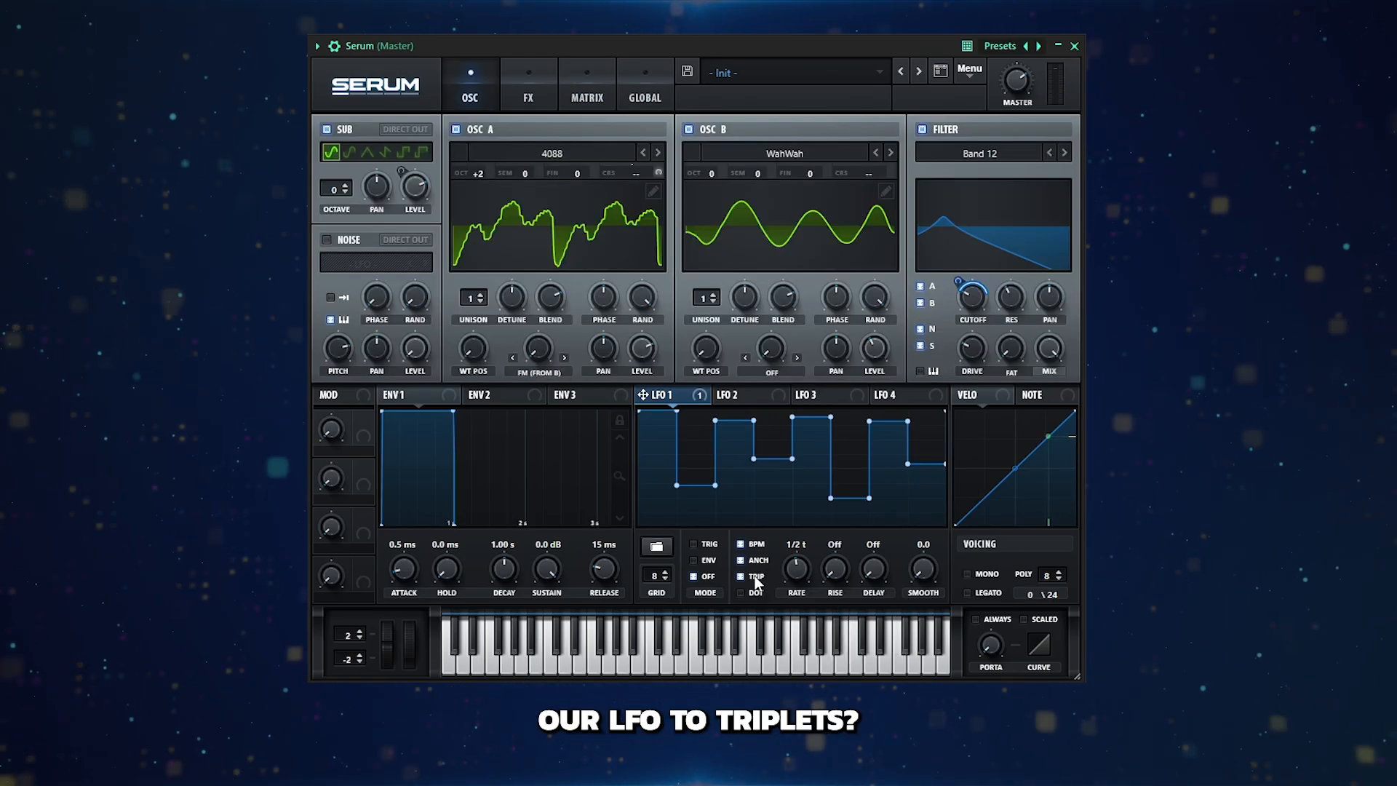
mouse_move(966, 280)
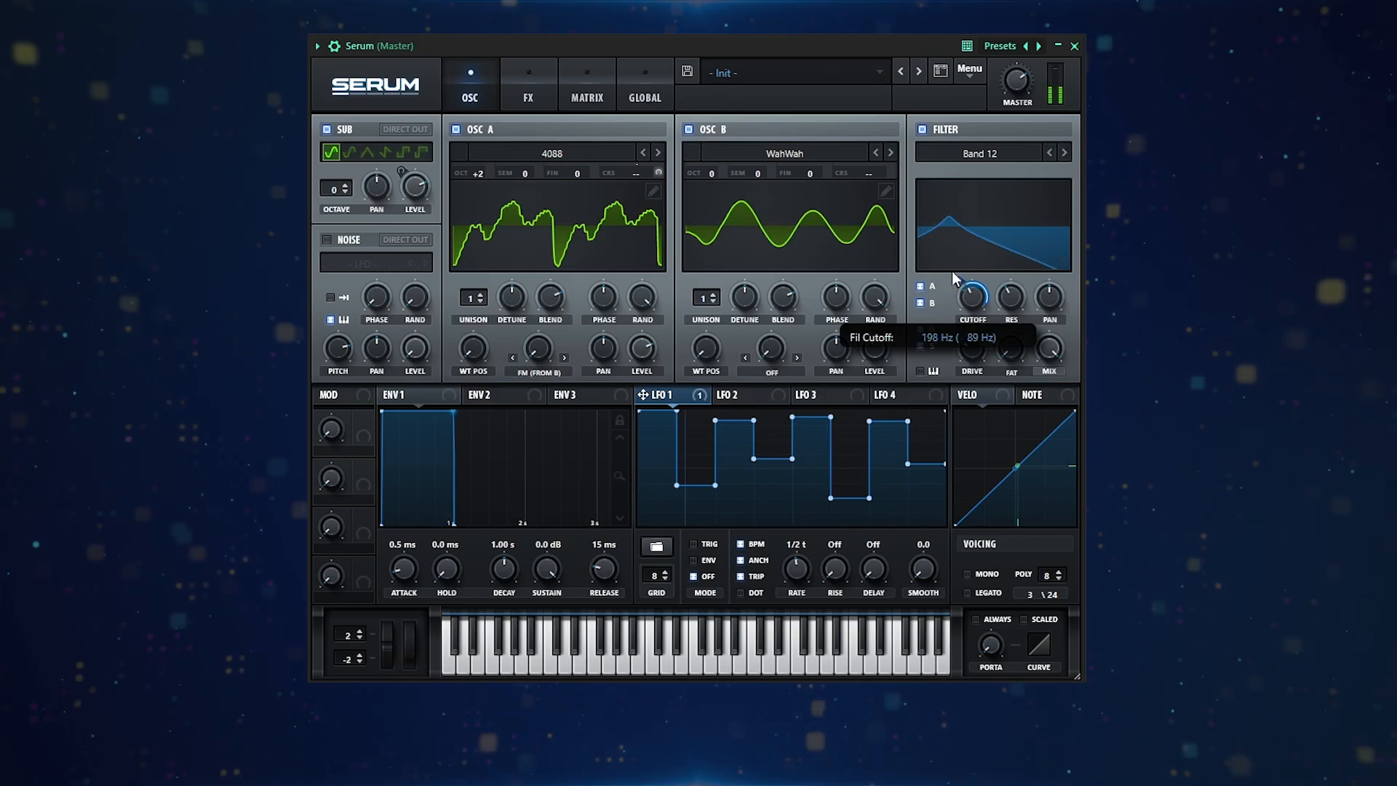
click(524, 89)
drag(688, 276, 685, 234)
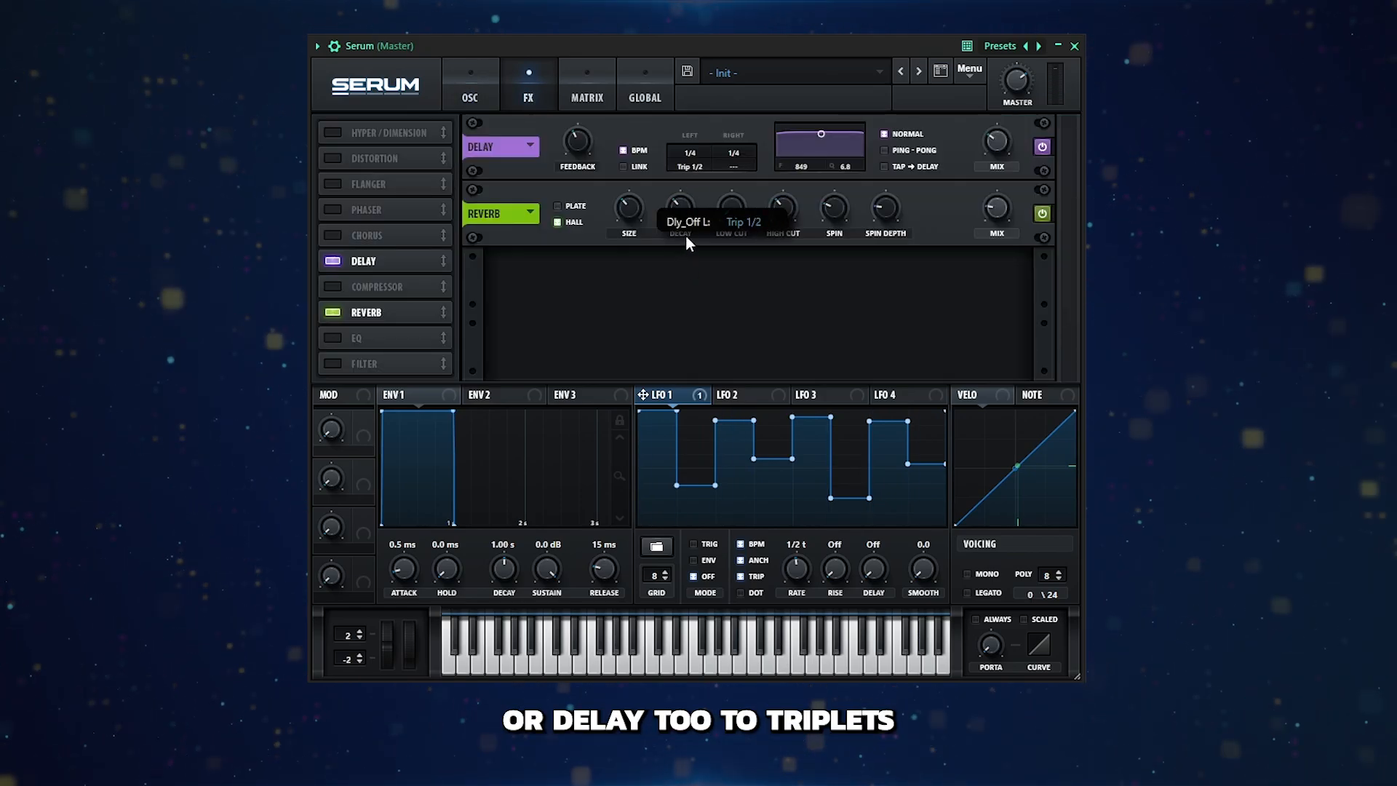
drag(727, 168, 752, 138)
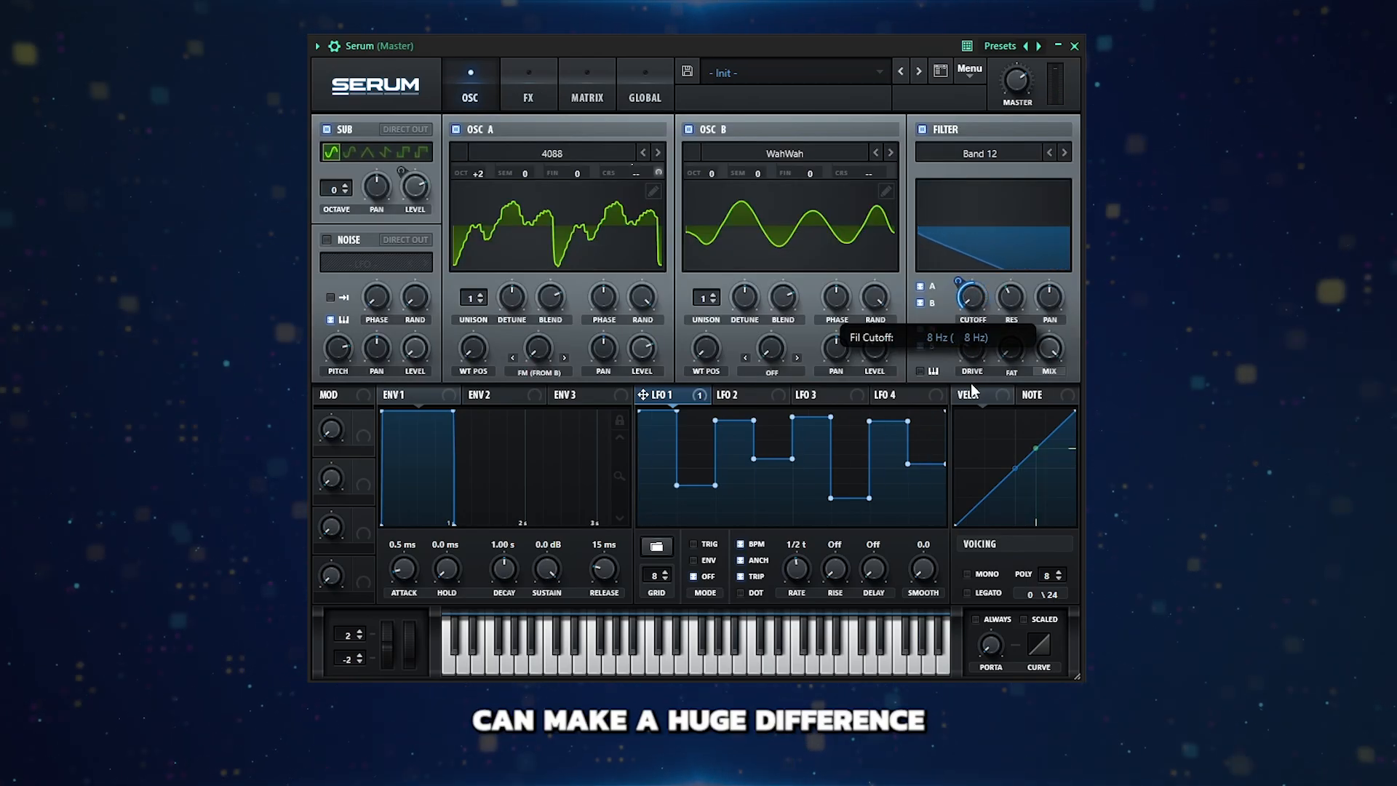
- Raise the filter cutoff and load the sine shape from the Basic shapes into LFO 1
drag(971, 381, 973, 311)
right_click(974, 312)
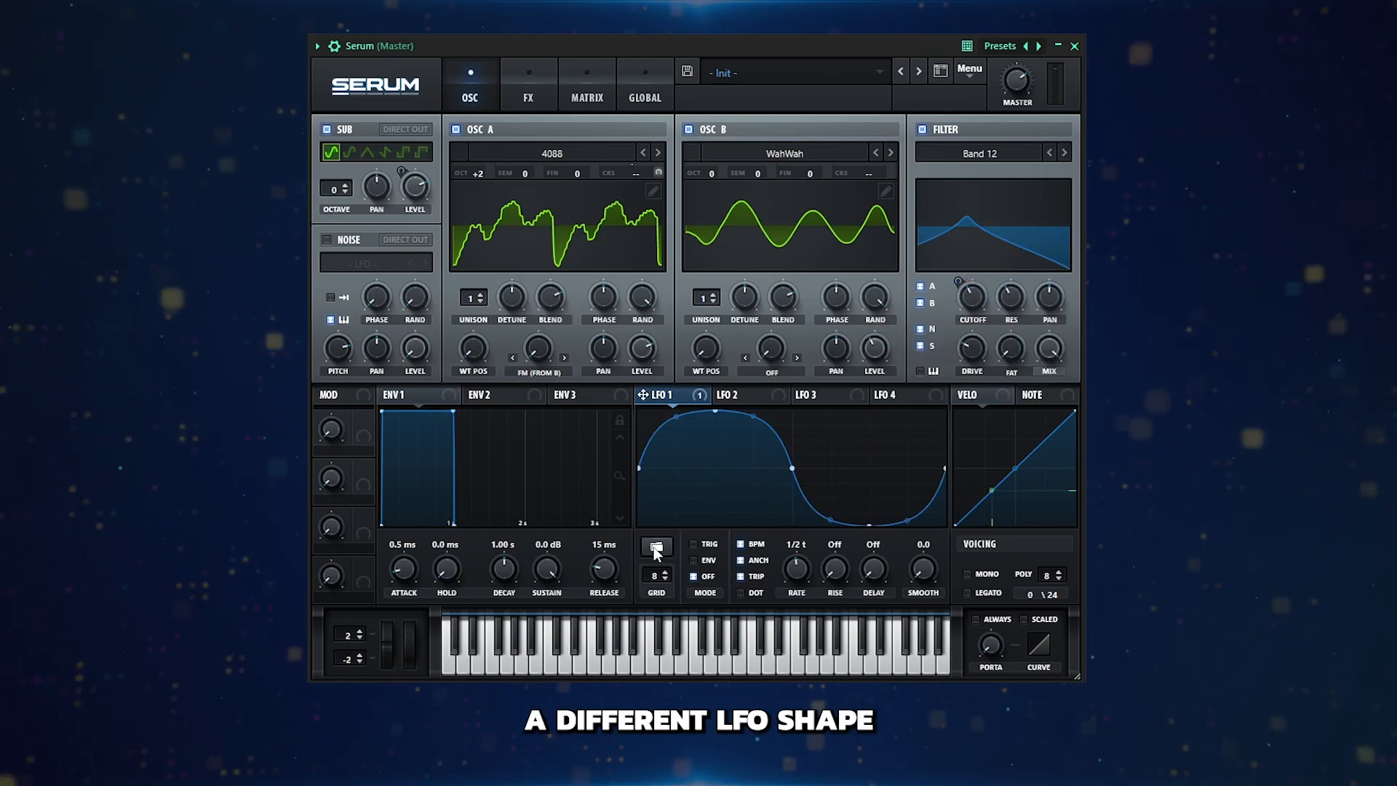
click(656, 549)
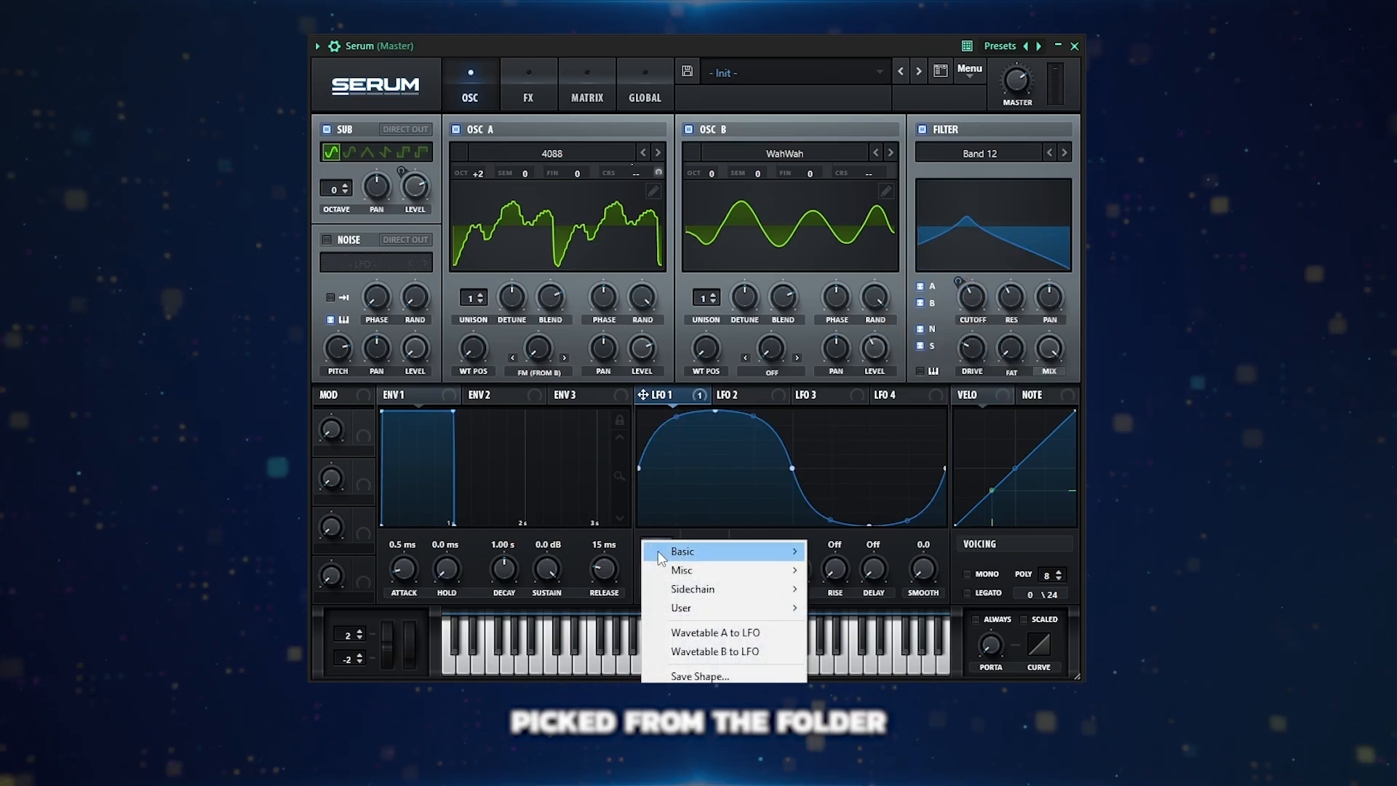
mouse_move(688, 558)
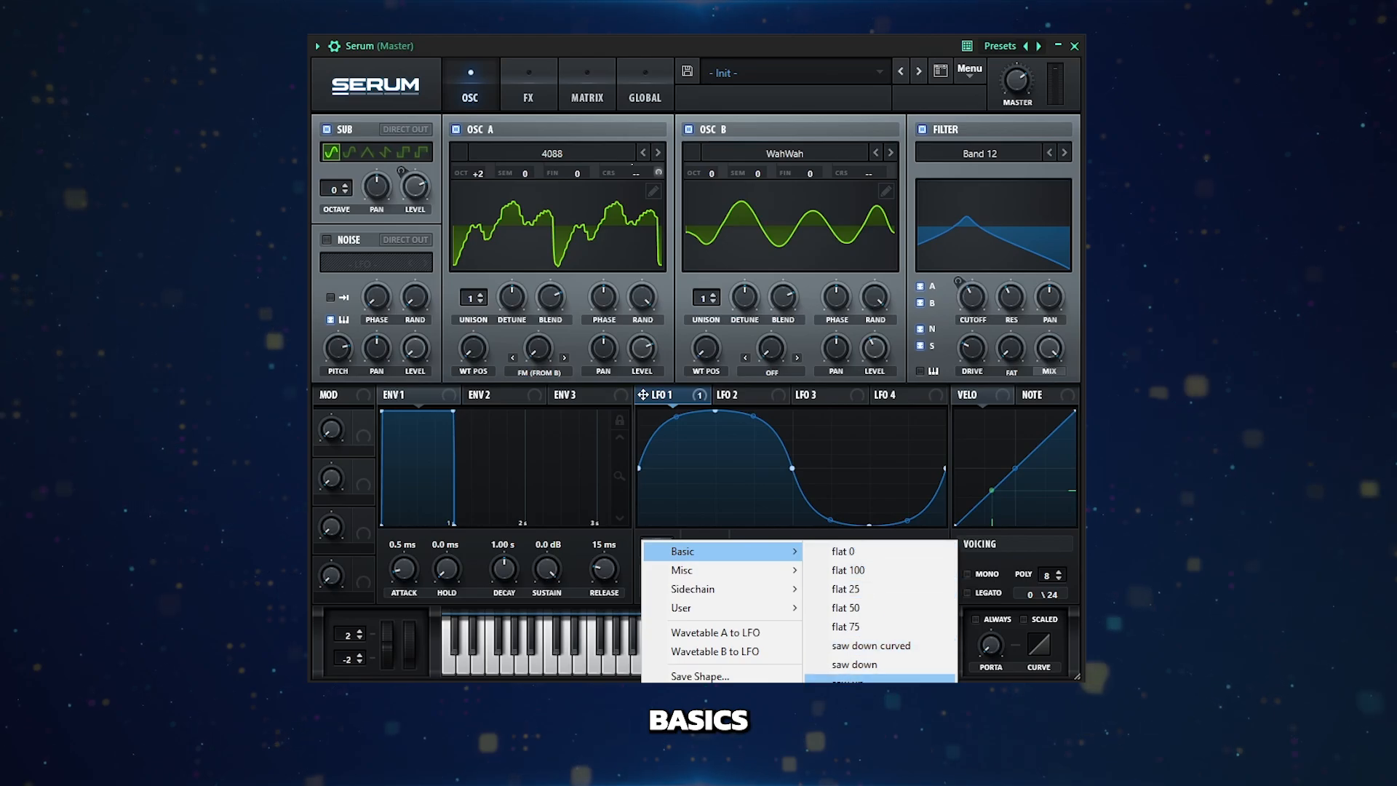
click(858, 474)
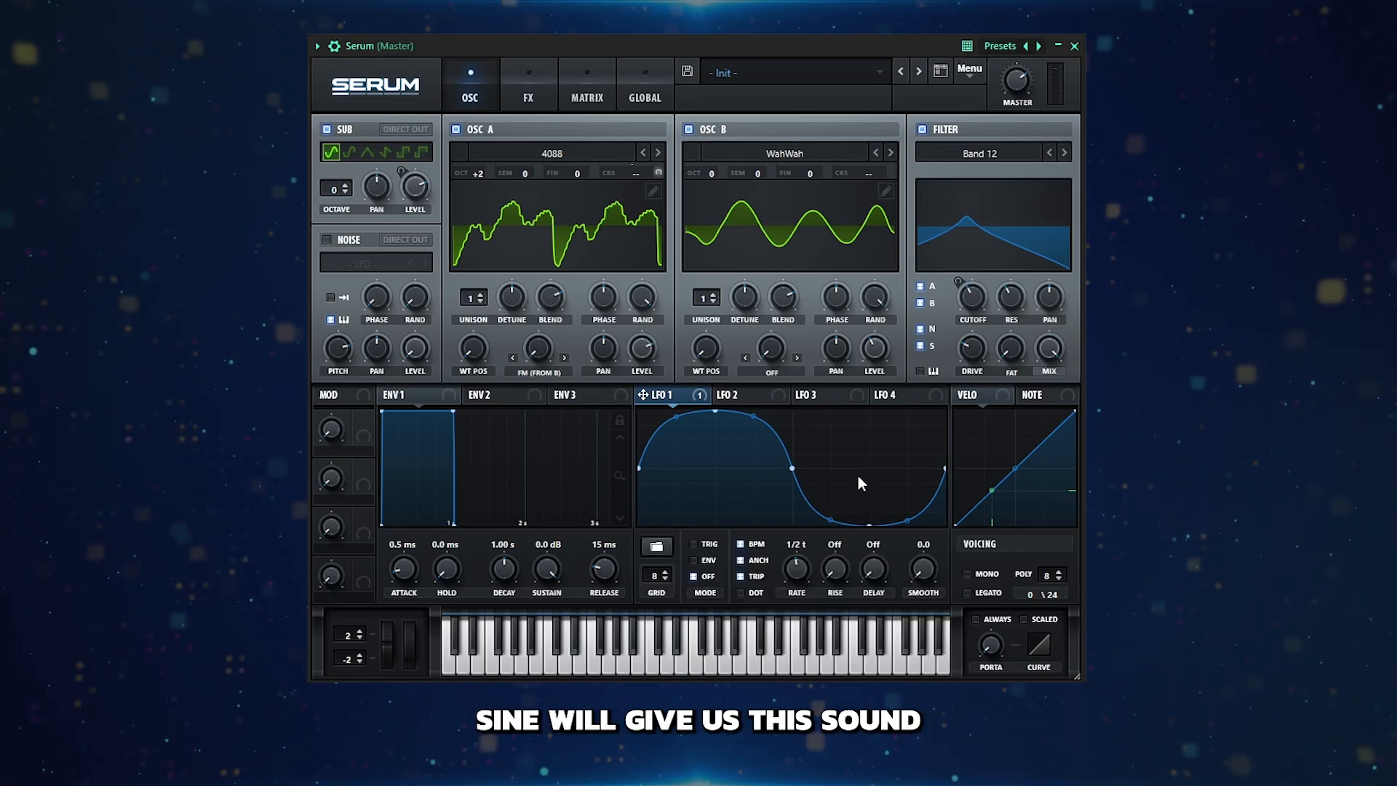
- Raise the filter cutoff, then turn off LFO 1's BPM sync and set its rate to 20.3 Hz
mouse_move(964, 340)
drag(964, 325, 960, 238)
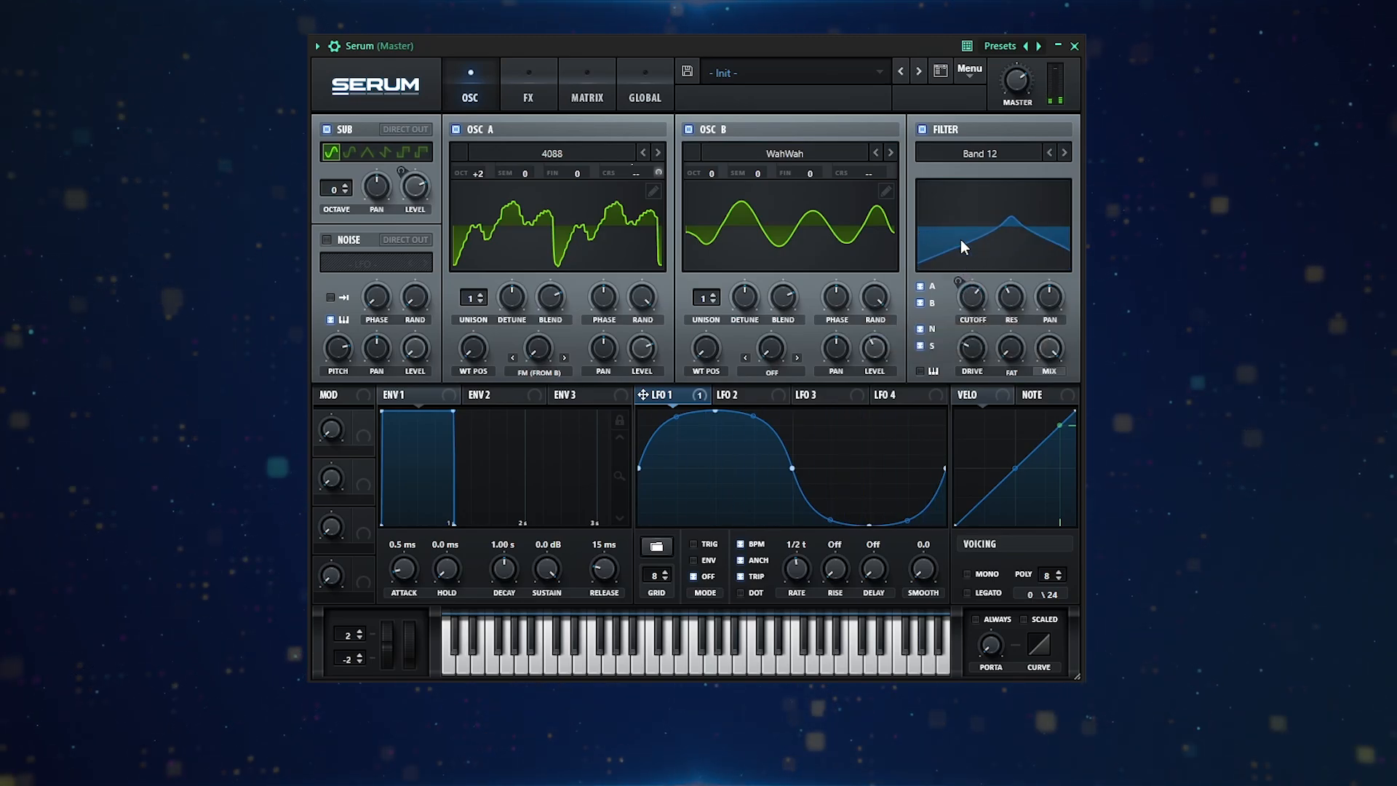
click(740, 544)
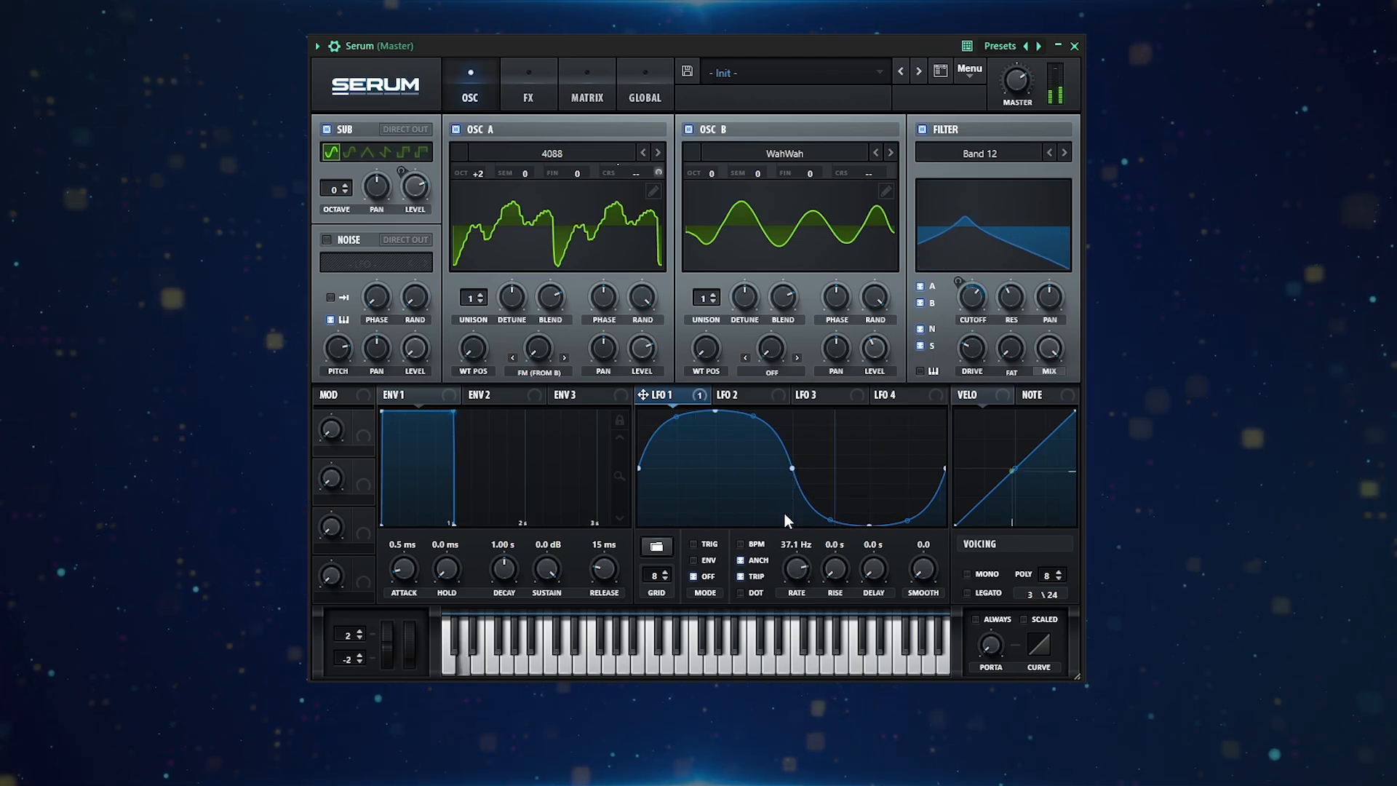
drag(781, 551, 797, 582)
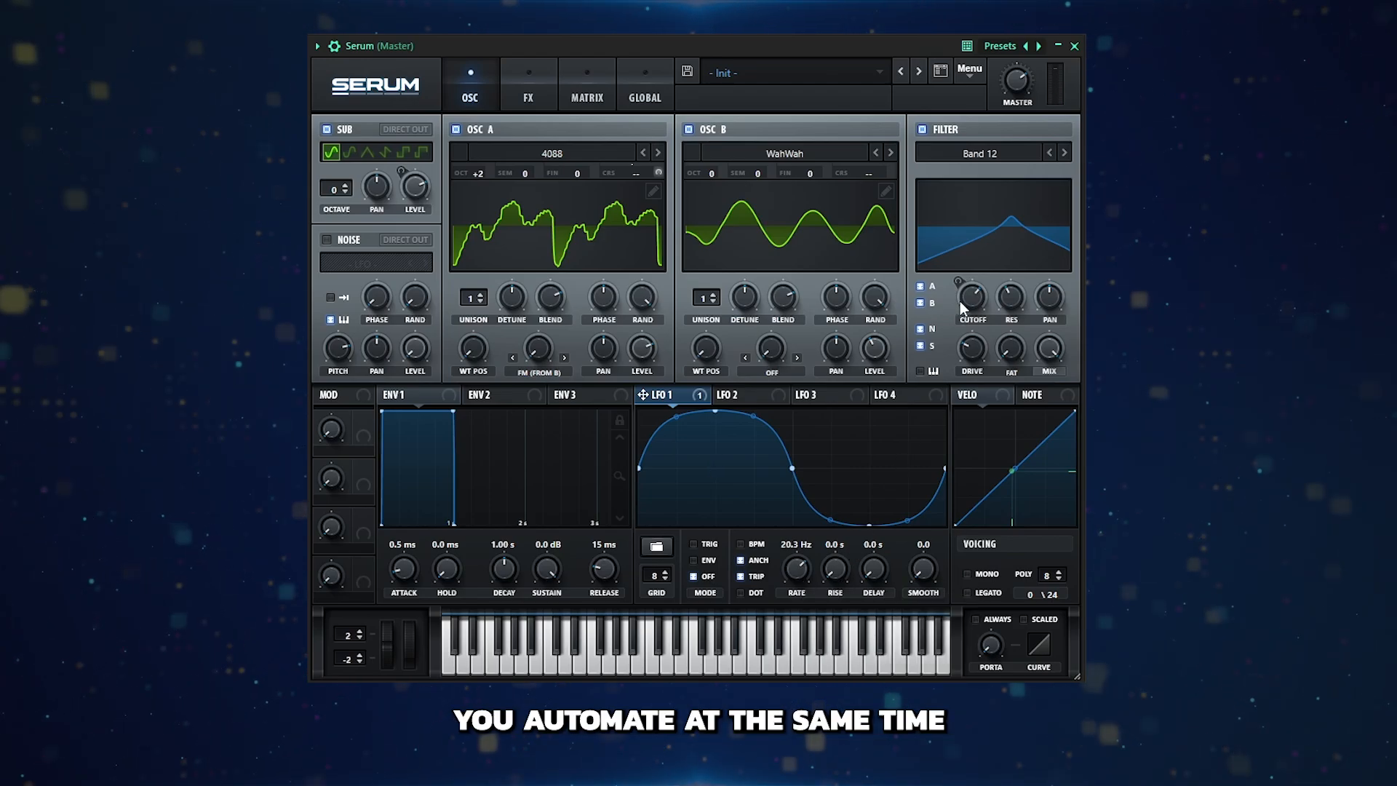
- Change the filter type to BP 12 from the Multi filters
mouse_move(982, 307)
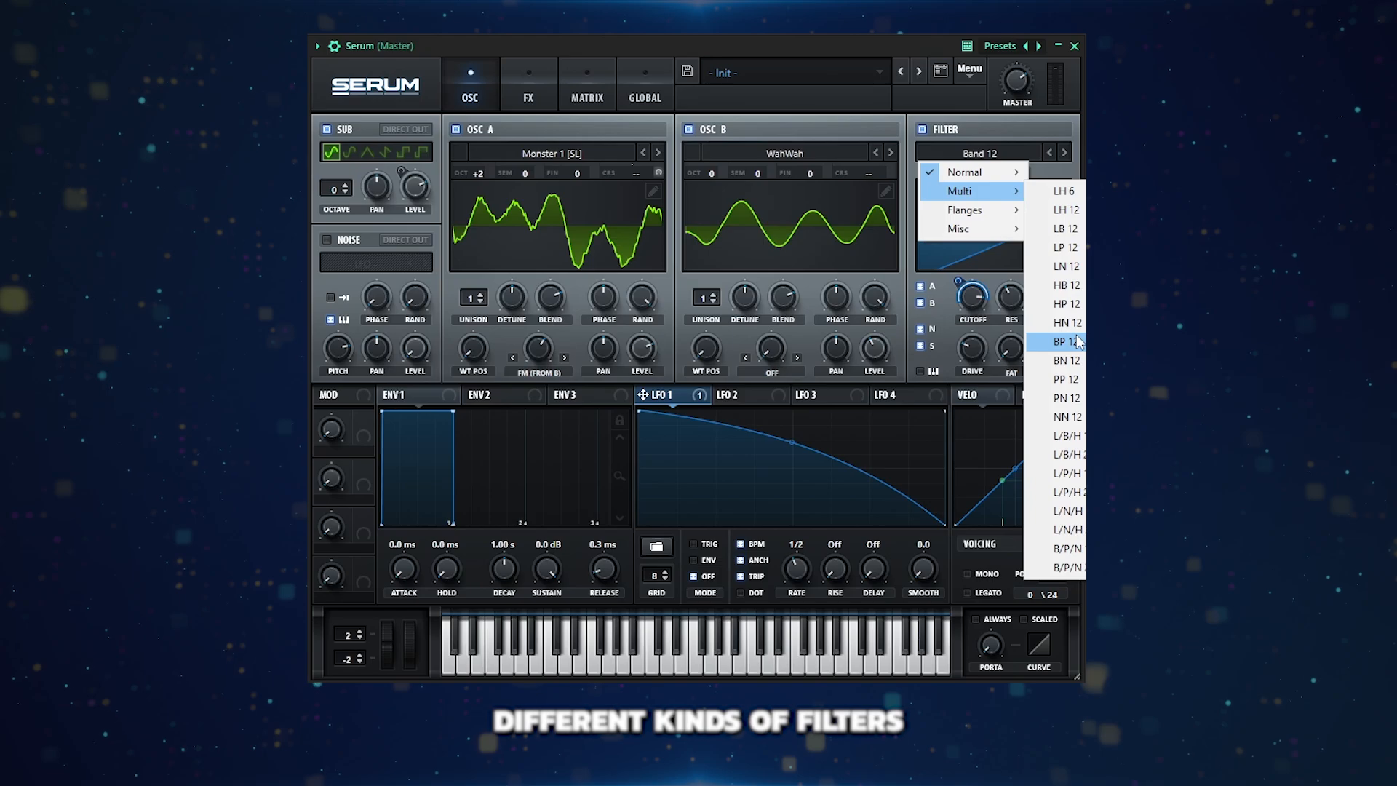
click(1063, 302)
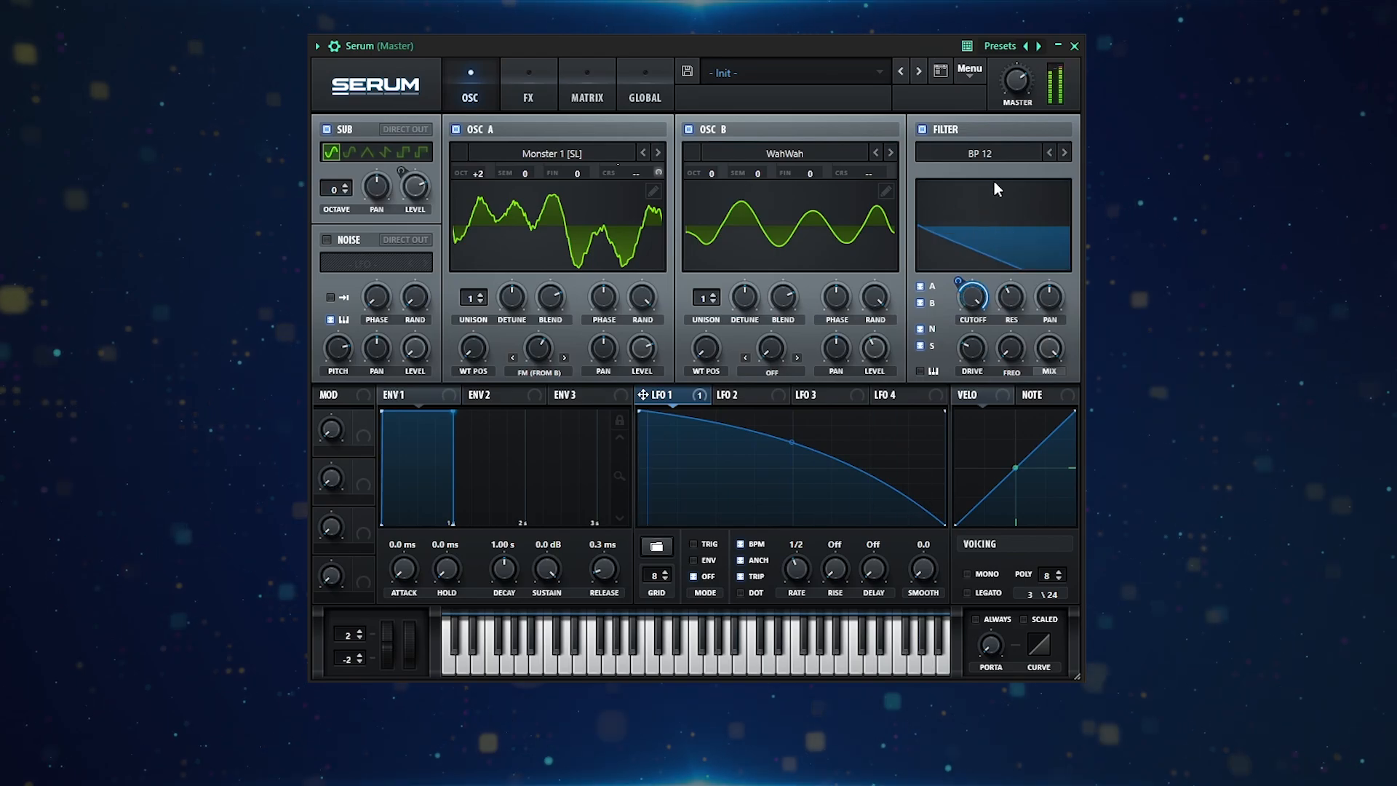
- Load the Psy Sequence 01 preset from the PsyTrance folder of the User presets
click(883, 70)
mouse_move(746, 468)
mouse_move(1057, 468)
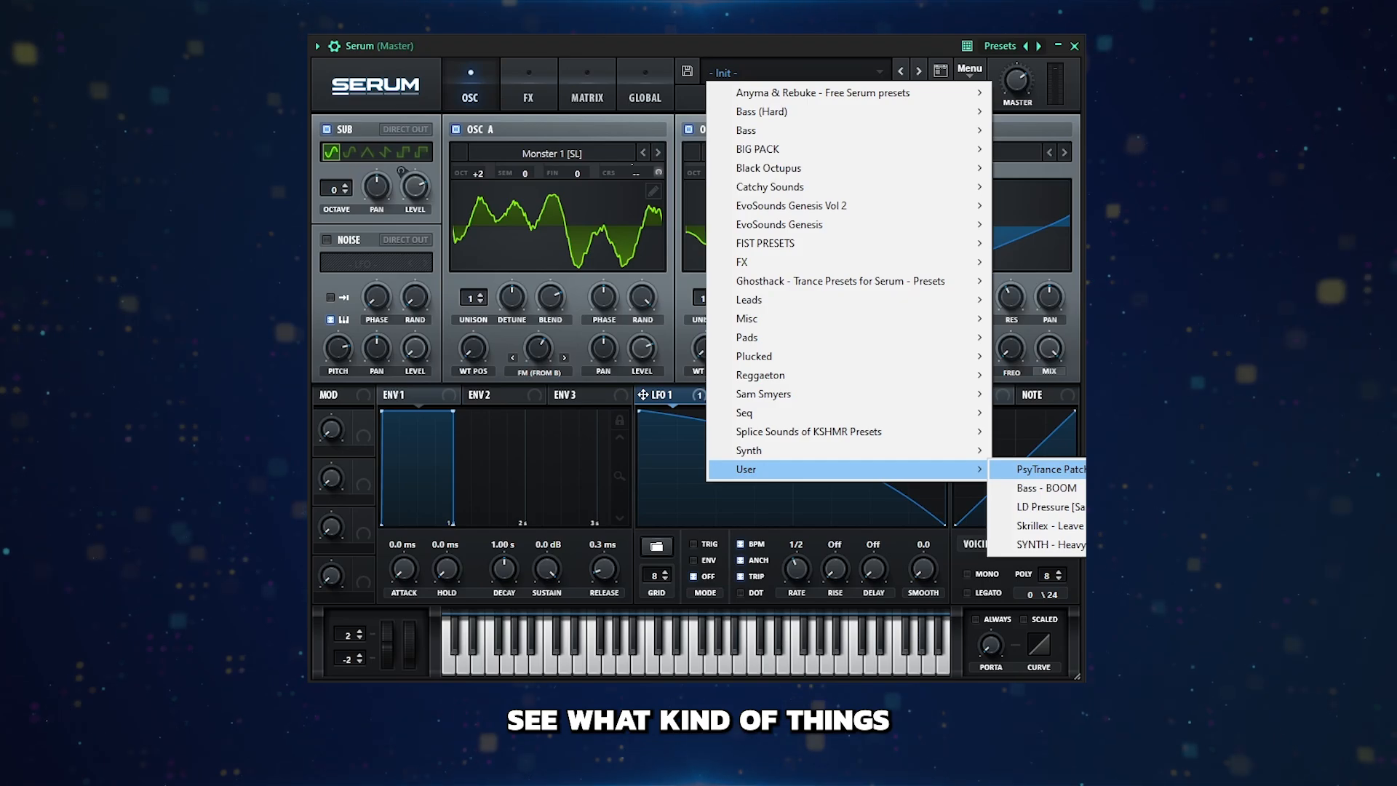
click(923, 340)
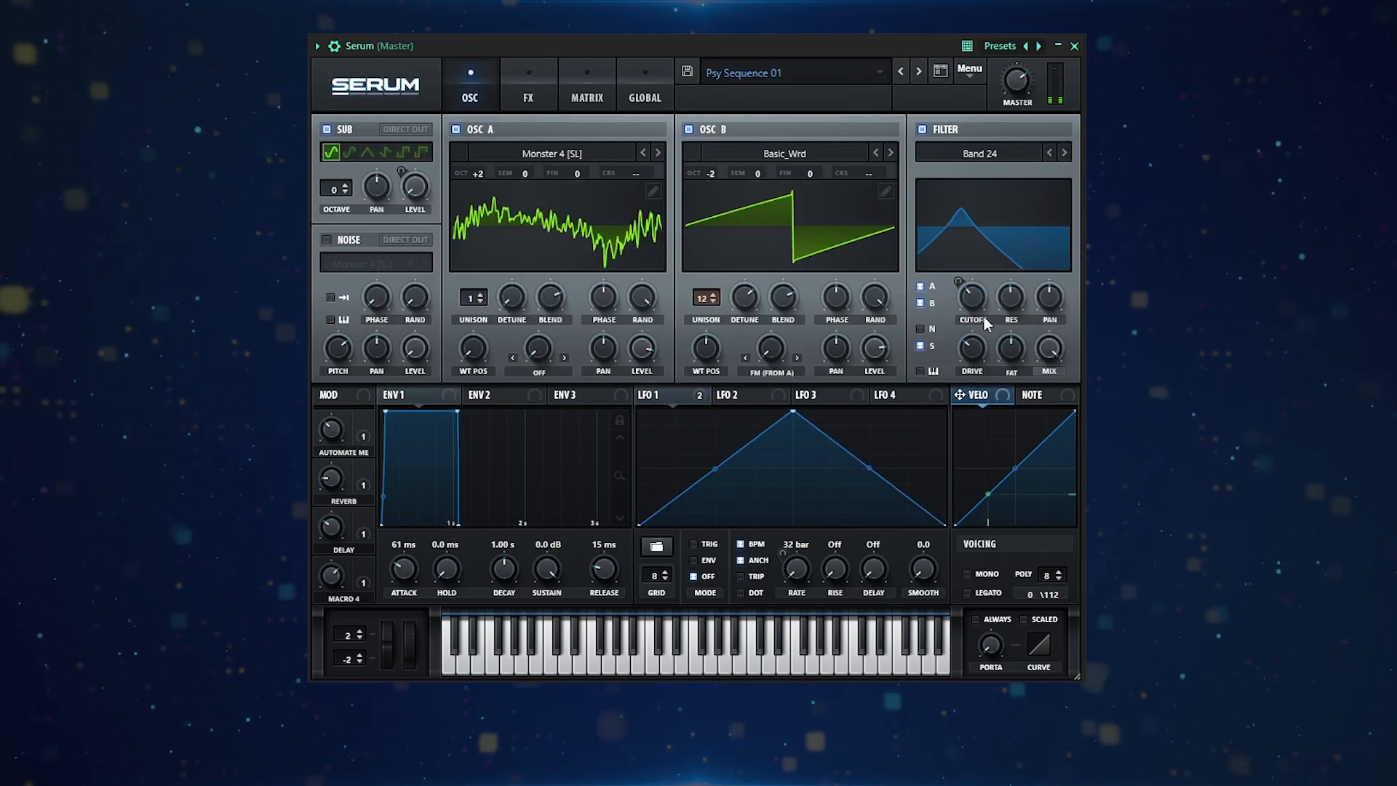
- Examine the preset's Spectral wavetable in Osc A, the FM warp in Osc B and the effects chain
click(566, 152)
mouse_move(597, 232)
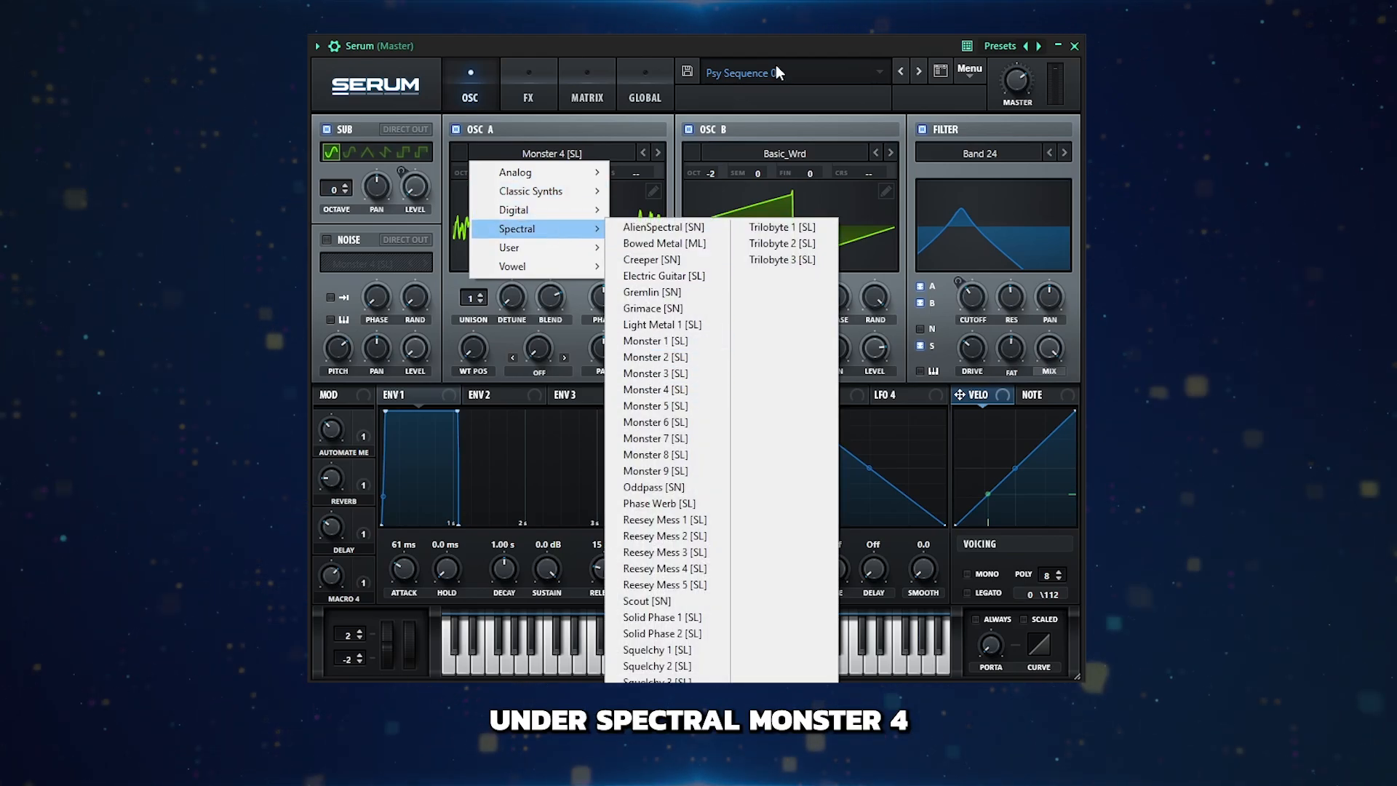
click(699, 98)
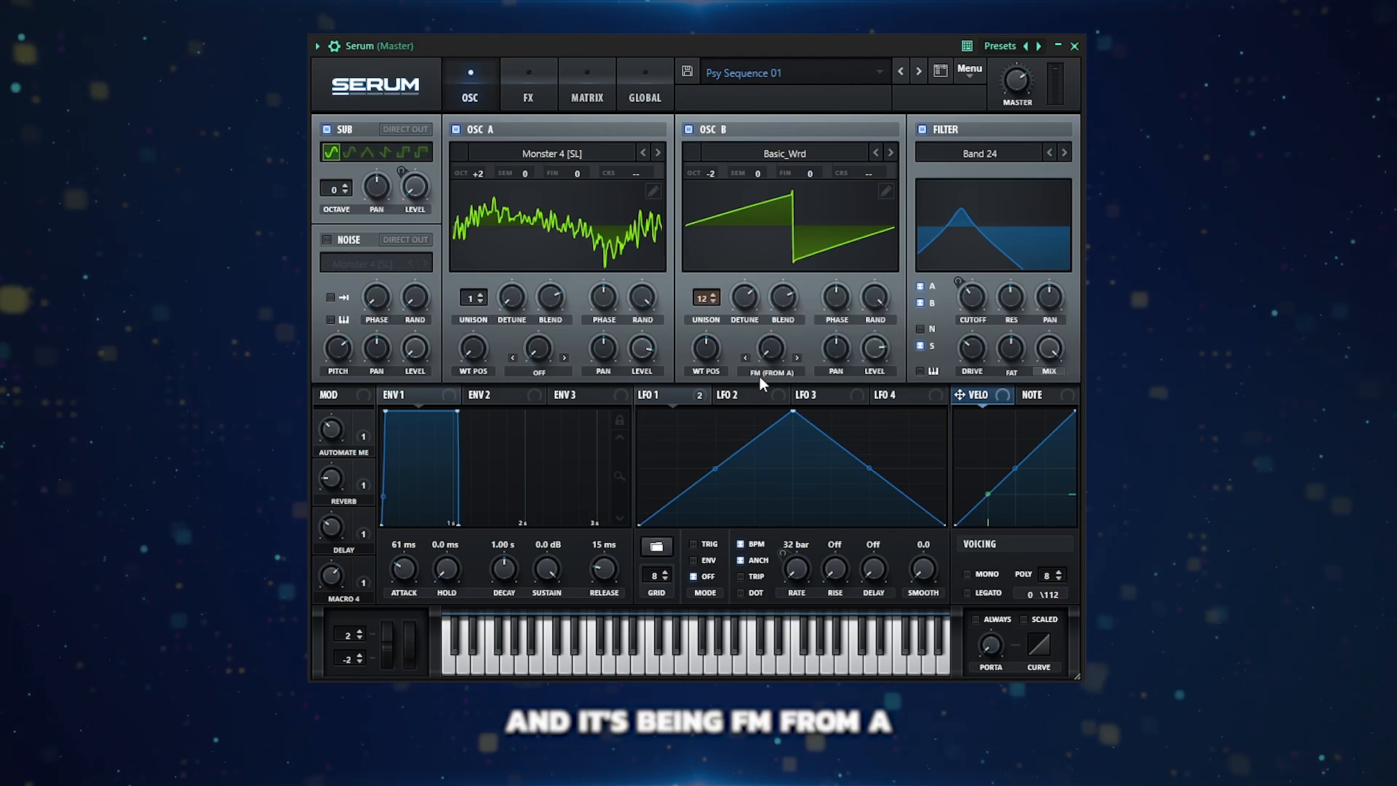
mouse_move(775, 355)
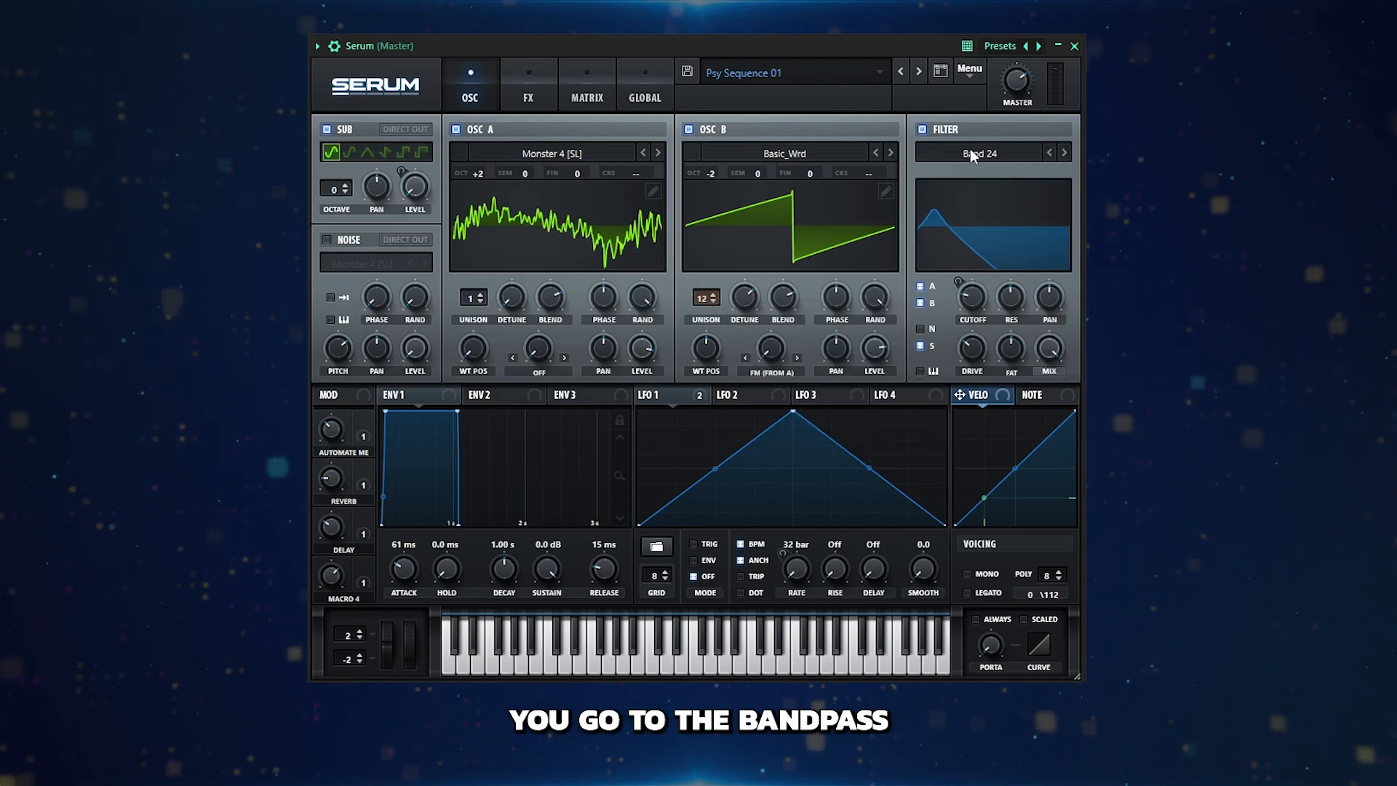
click(528, 87)
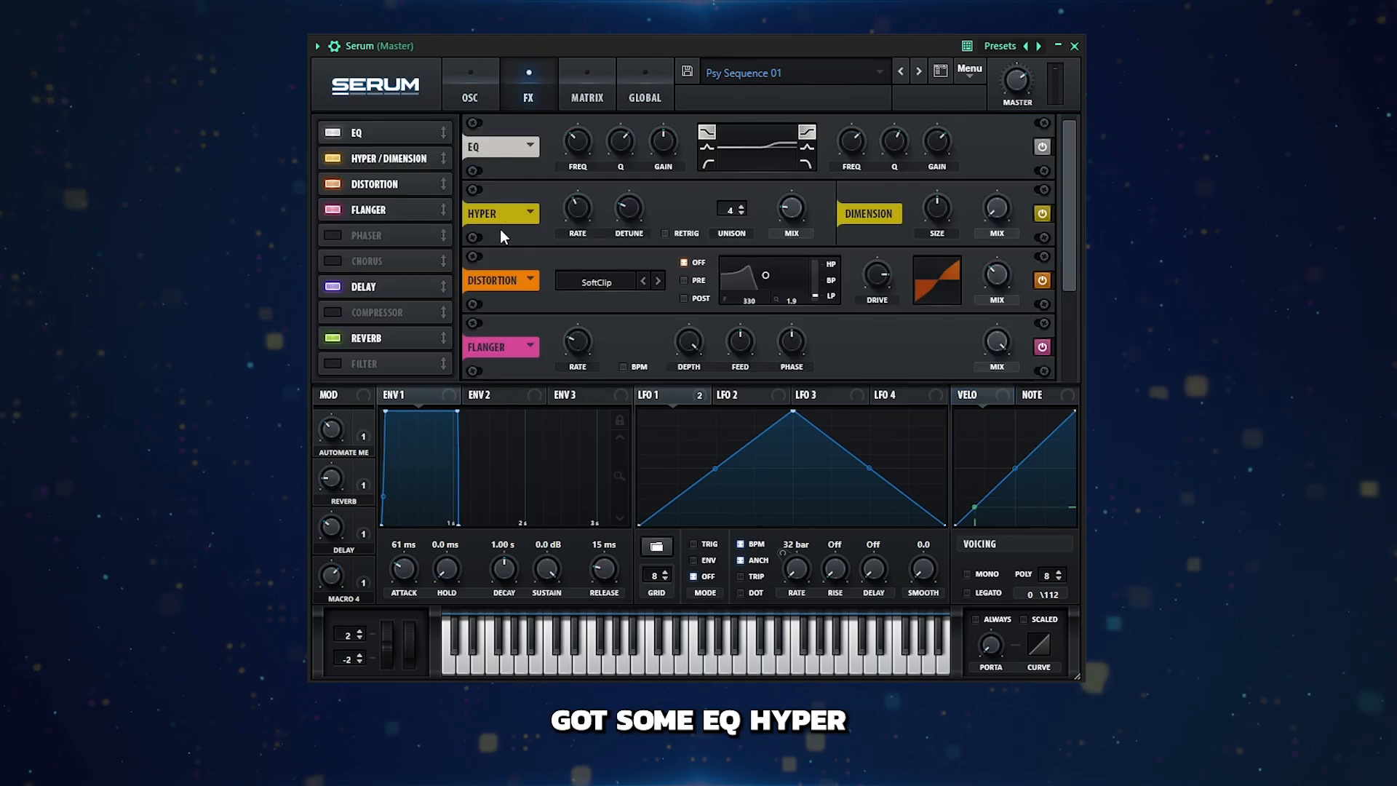
scroll(517, 233, down, 3)
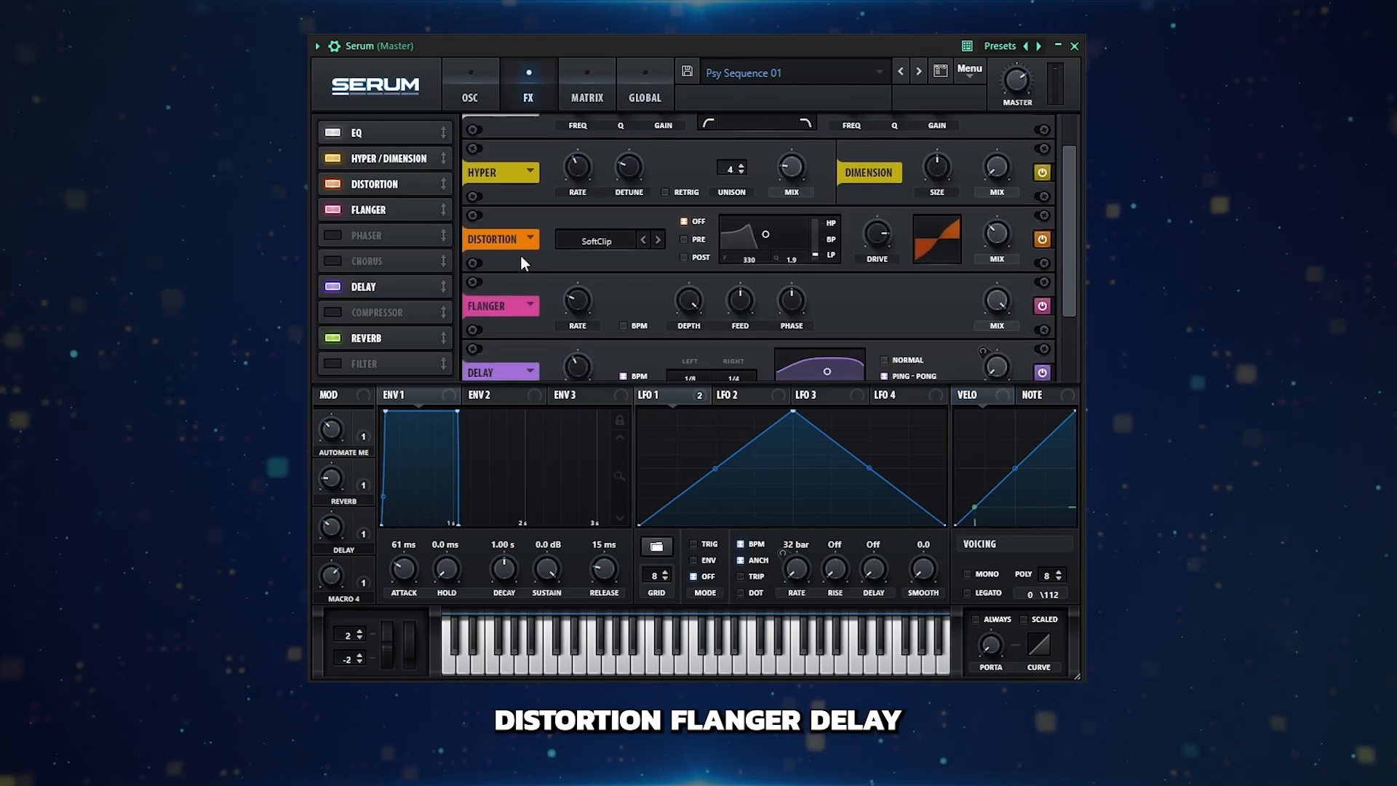
scroll(521, 255, down, 3)
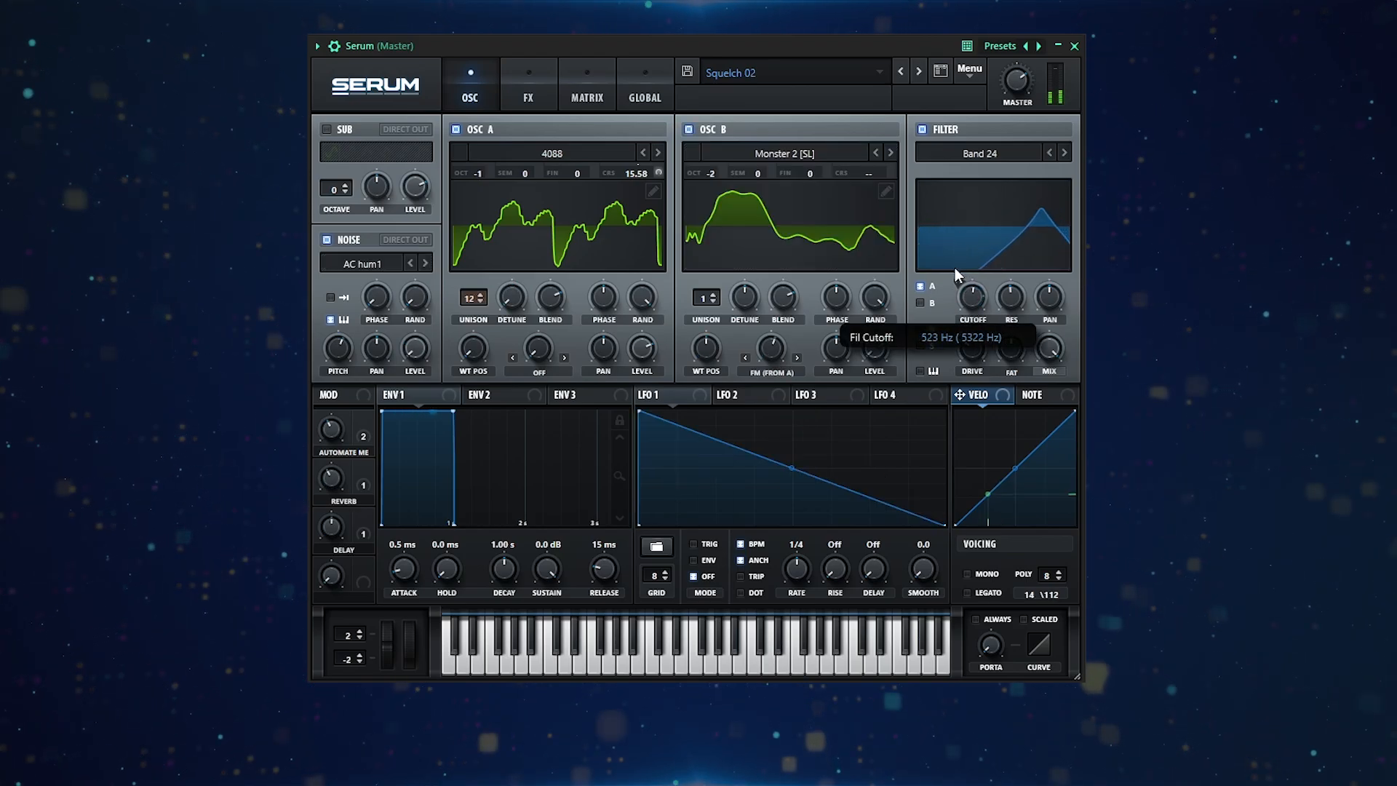
- Sweep the filter cutoff of the Squelch 02 preset up and down while notes play
mouse_move(954, 275)
mouse_down()
mouse_move(956, 384)
mouse_move(957, 255)
mouse_up()
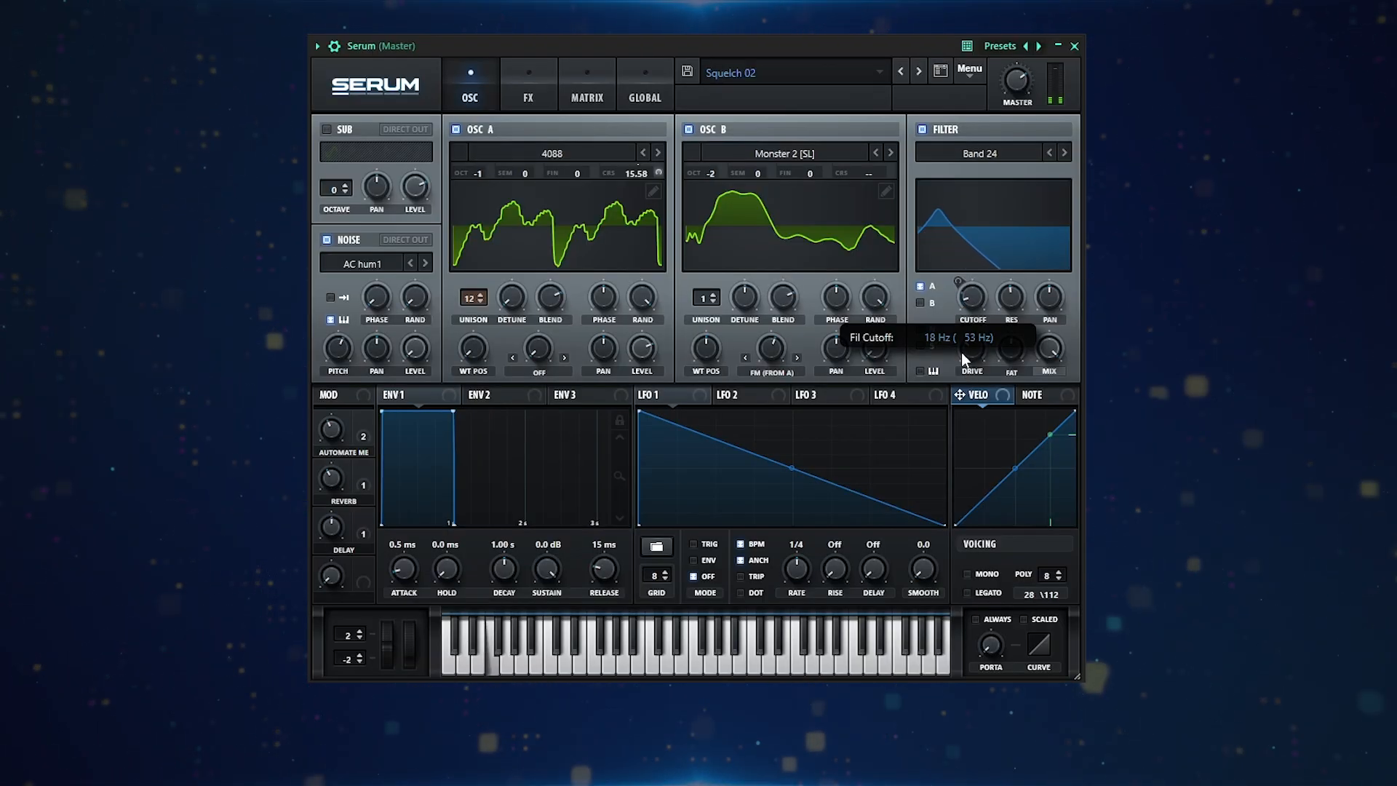
drag(957, 339, 935, 233)
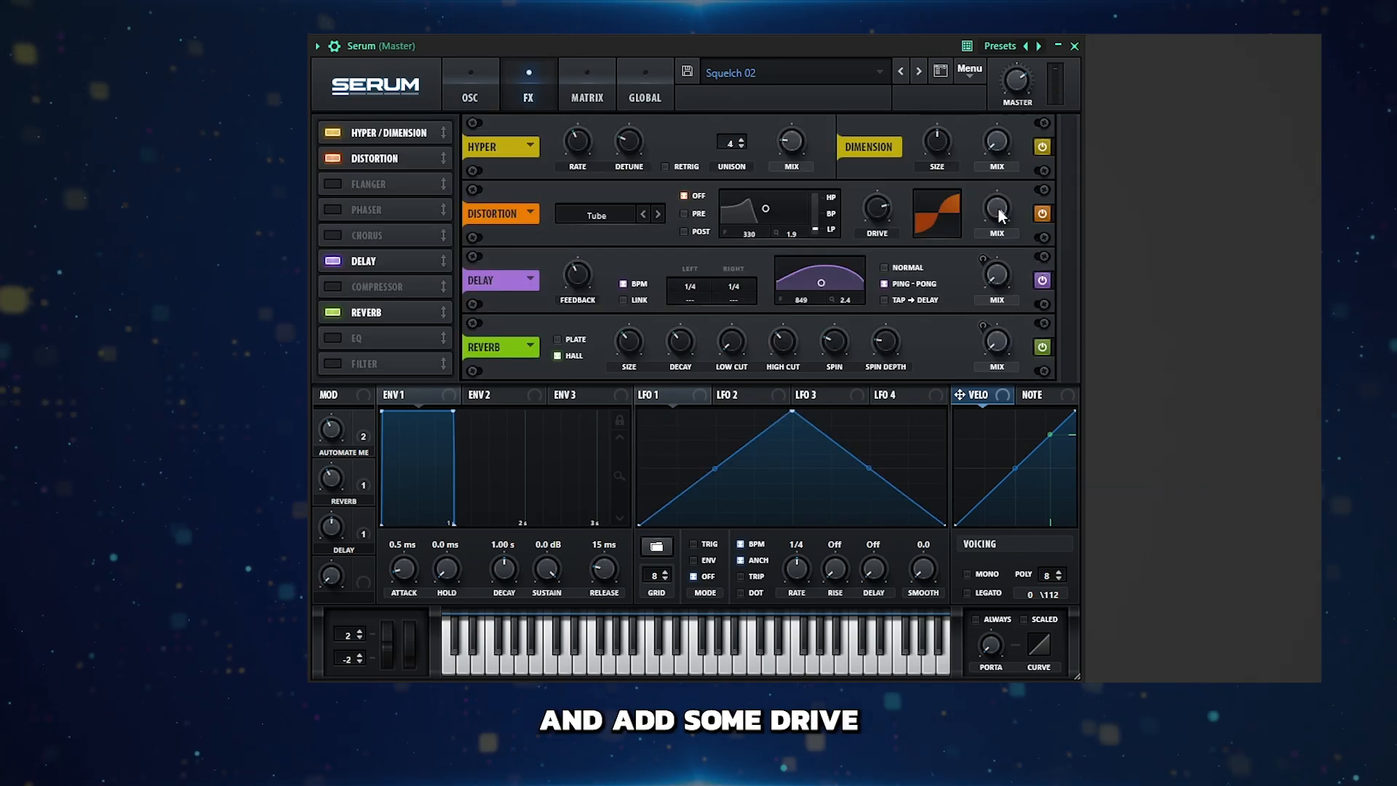
- Assign LFO 1 as the modulation source for the distortion mix and set its rate to 1/8
right_click(997, 208)
mouse_move(1072, 296)
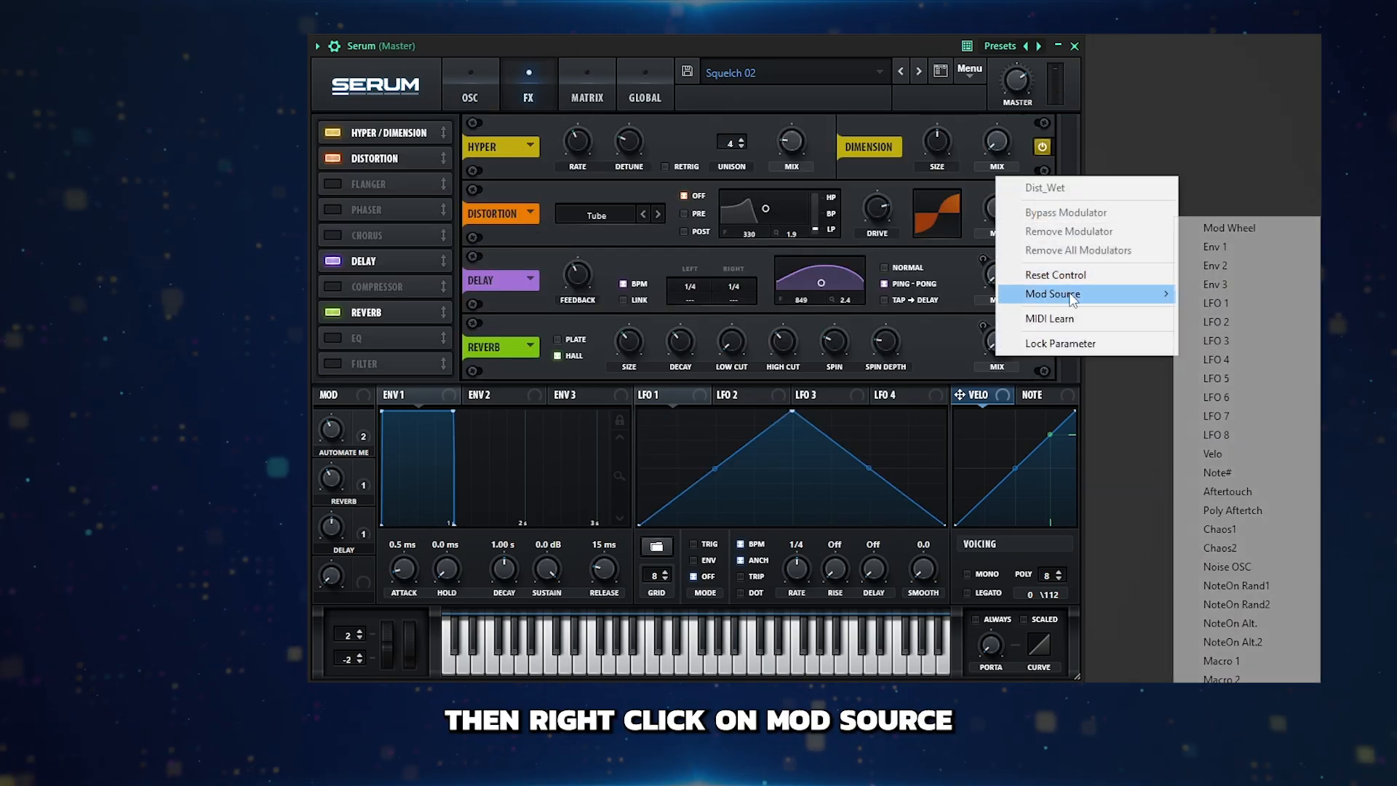
click(1262, 314)
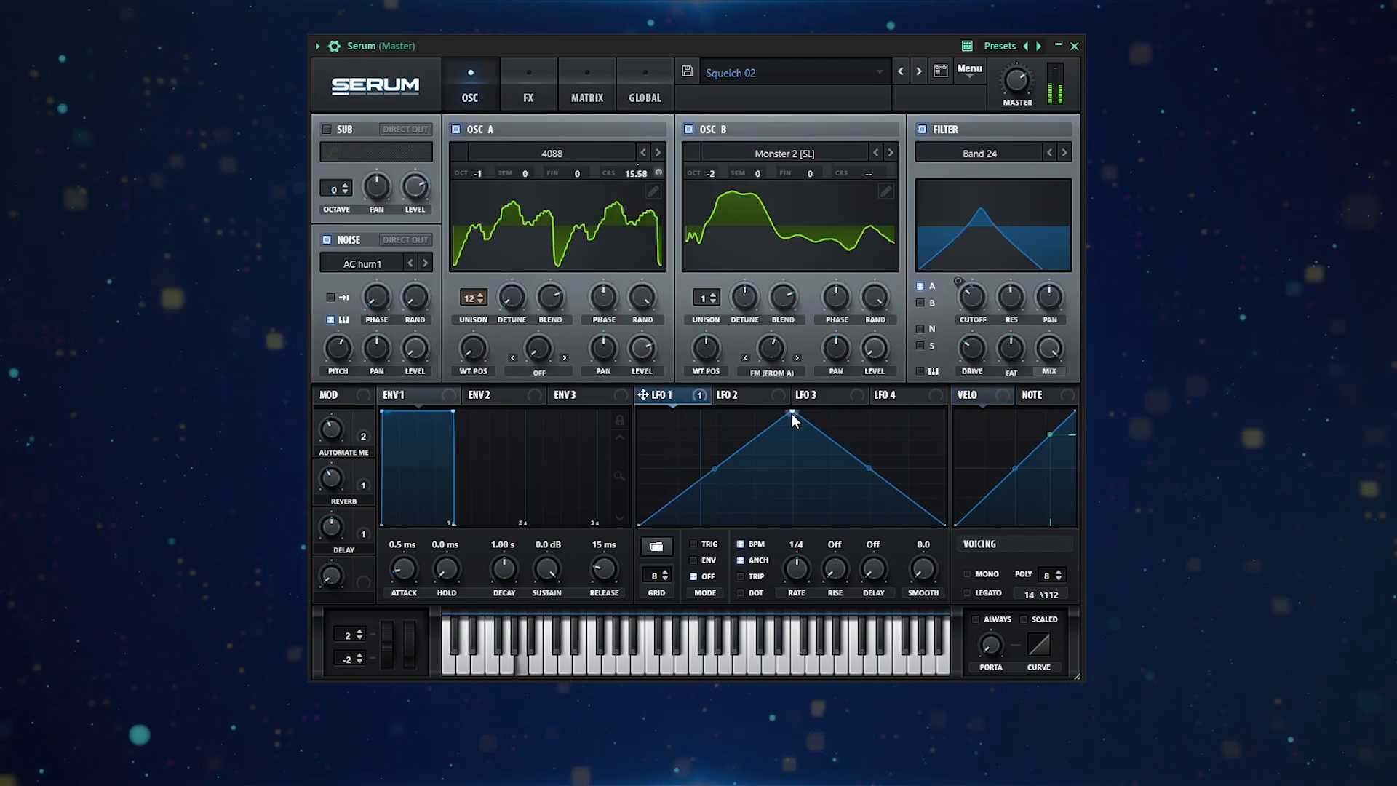
scroll(795, 554, down, 1)
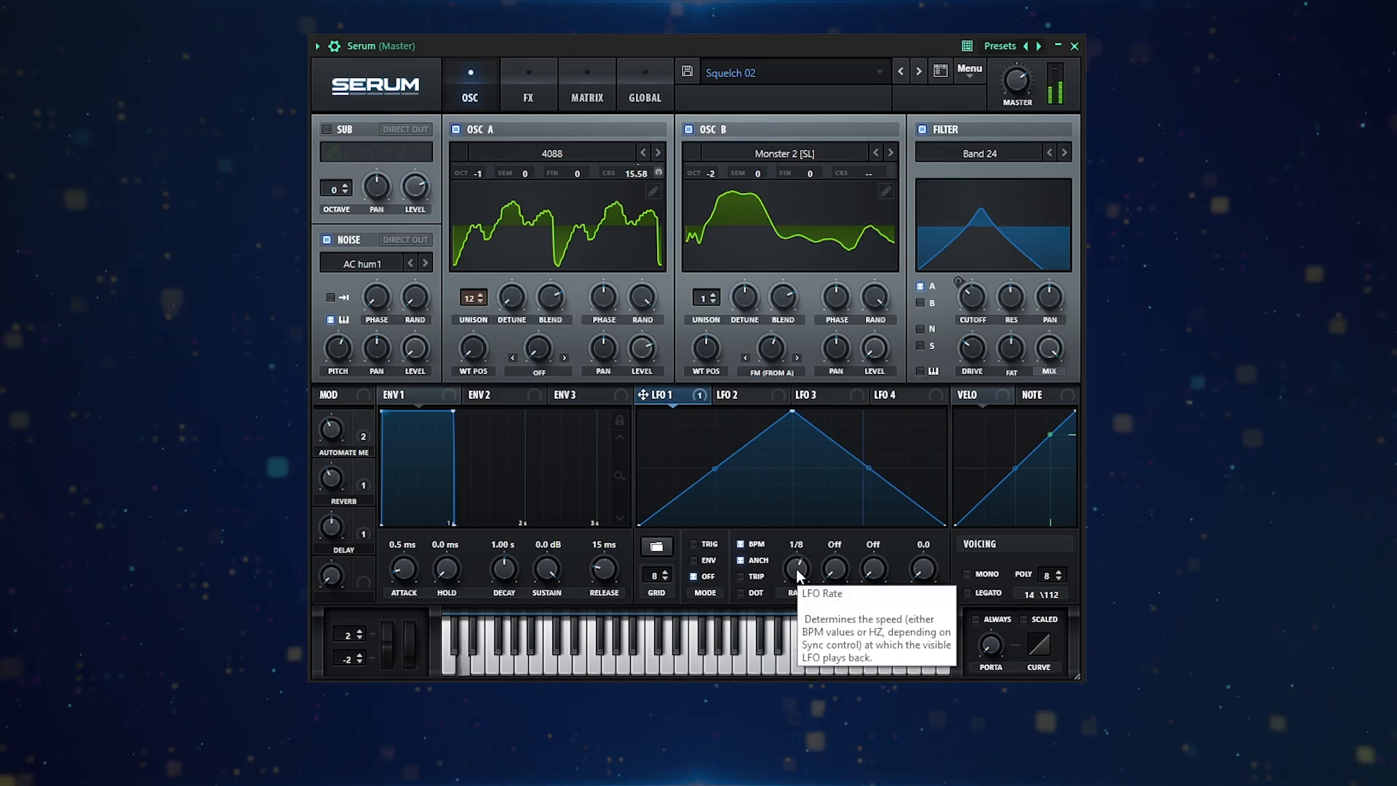
- Slow LFO 1 to a 1/2 rate, redraw it as a stepped pattern and assign it to the filter cutoff
scroll(797, 574, up, 2)
alt+click(667, 441)
mouse_move(667, 439)
mouse_down()
mouse_move(717, 481)
mouse_move(732, 413)
mouse_up()
mouse_move(870, 430)
mouse_down()
mouse_move(839, 505)
mouse_move(926, 507)
mouse_up()
drag(643, 394, 965, 306)
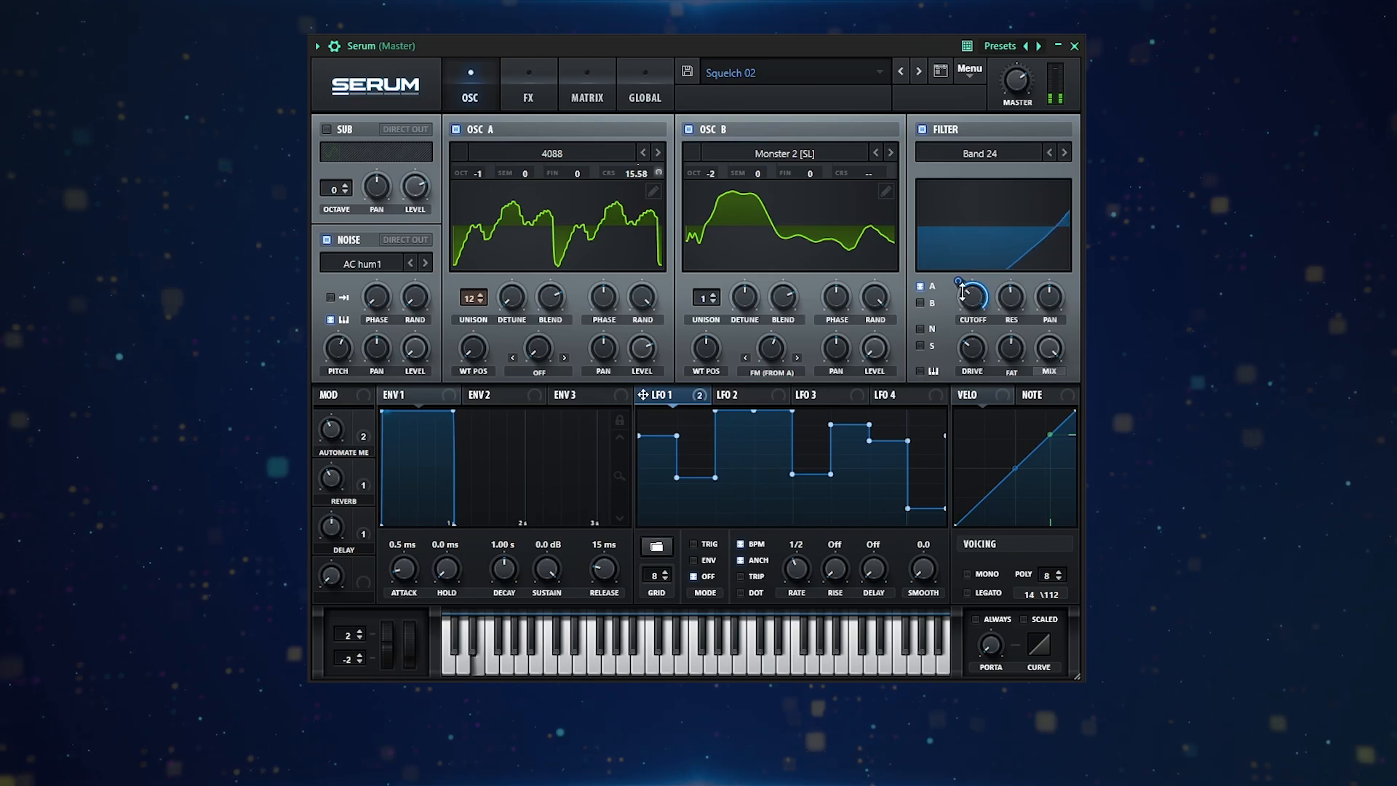
- Lower individual steps of LFO 1's pattern, including the fourth step and the start of the second
mouse_move(966, 320)
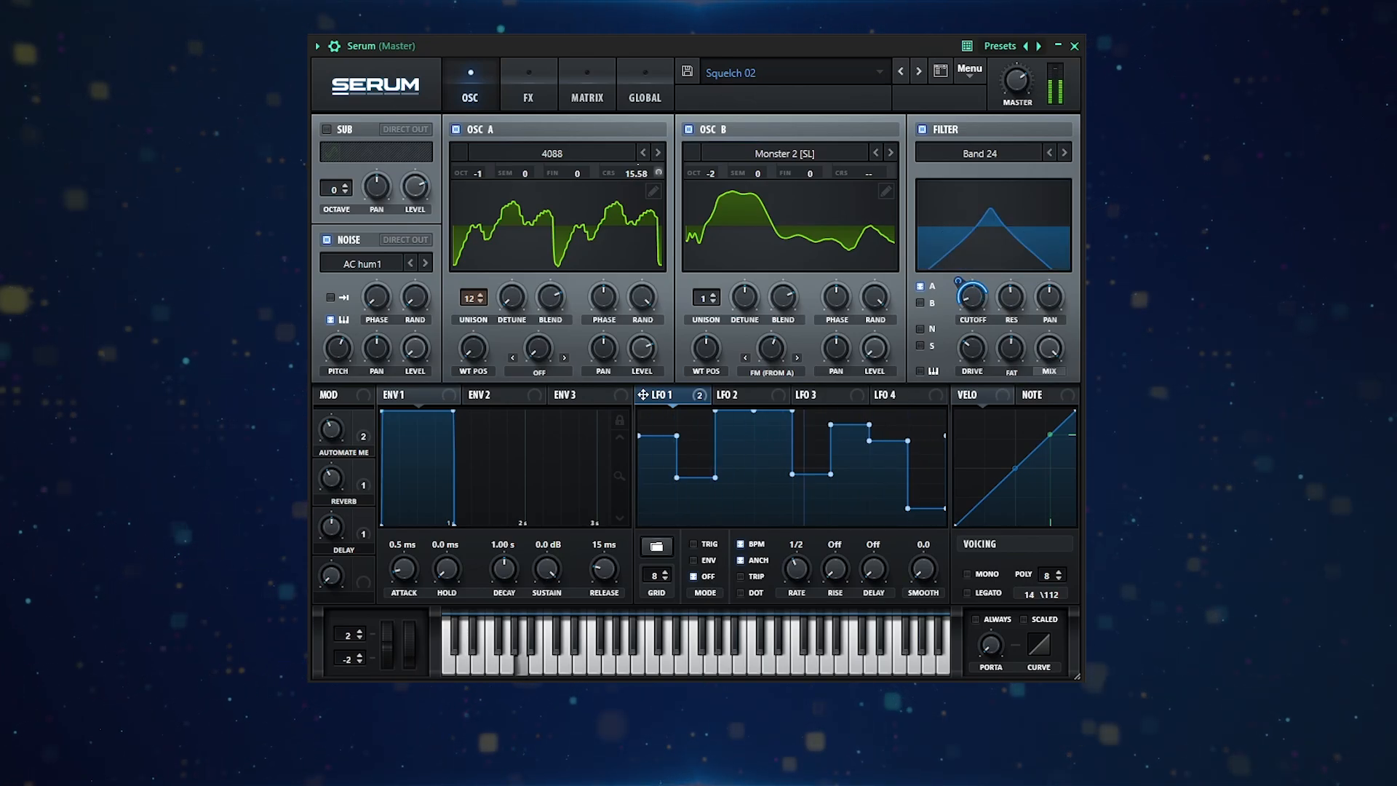
drag(773, 412, 758, 451)
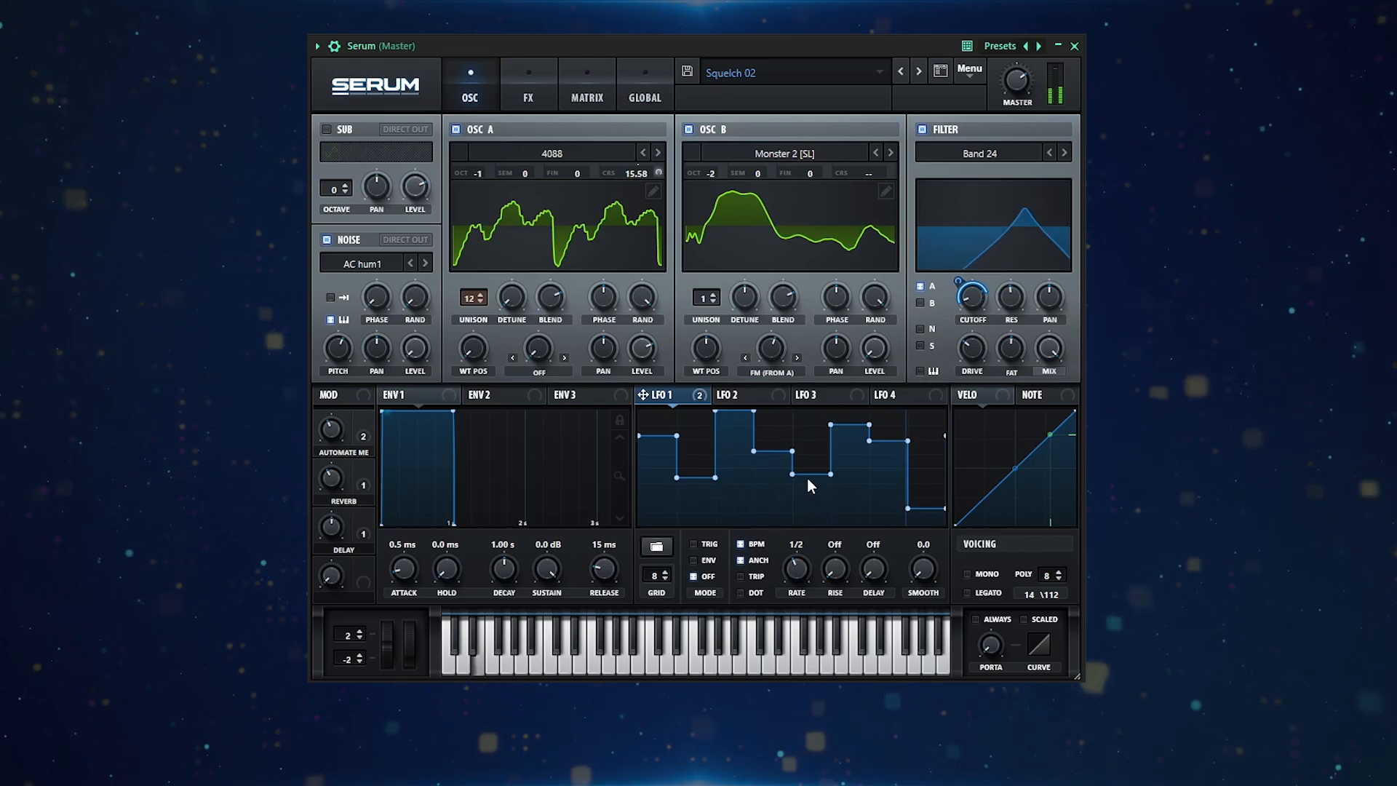
drag(677, 477, 679, 502)
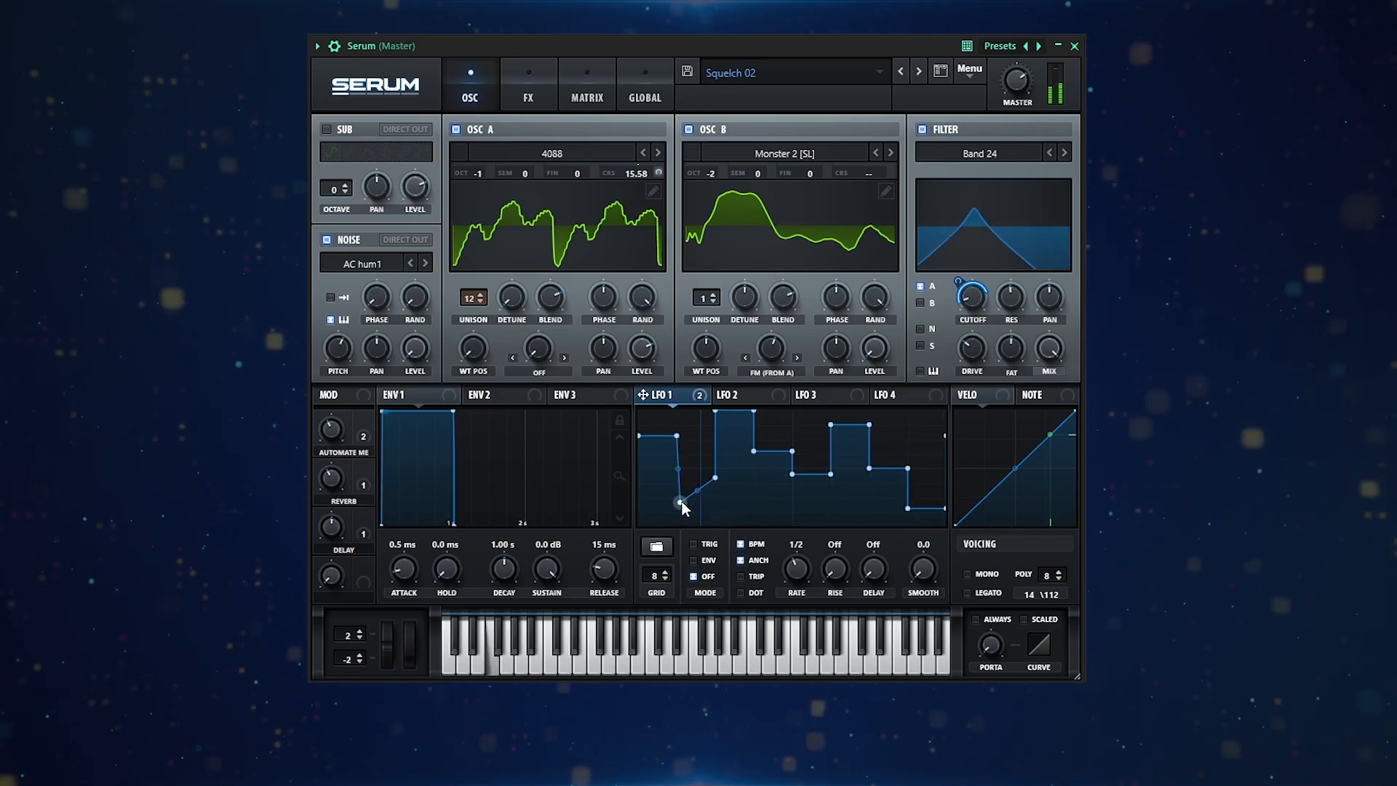
- Try ready-made shapes in LFO 1, ending with a curve that dips early and rises back to full level
click(656, 546)
mouse_move(720, 583)
click(853, 604)
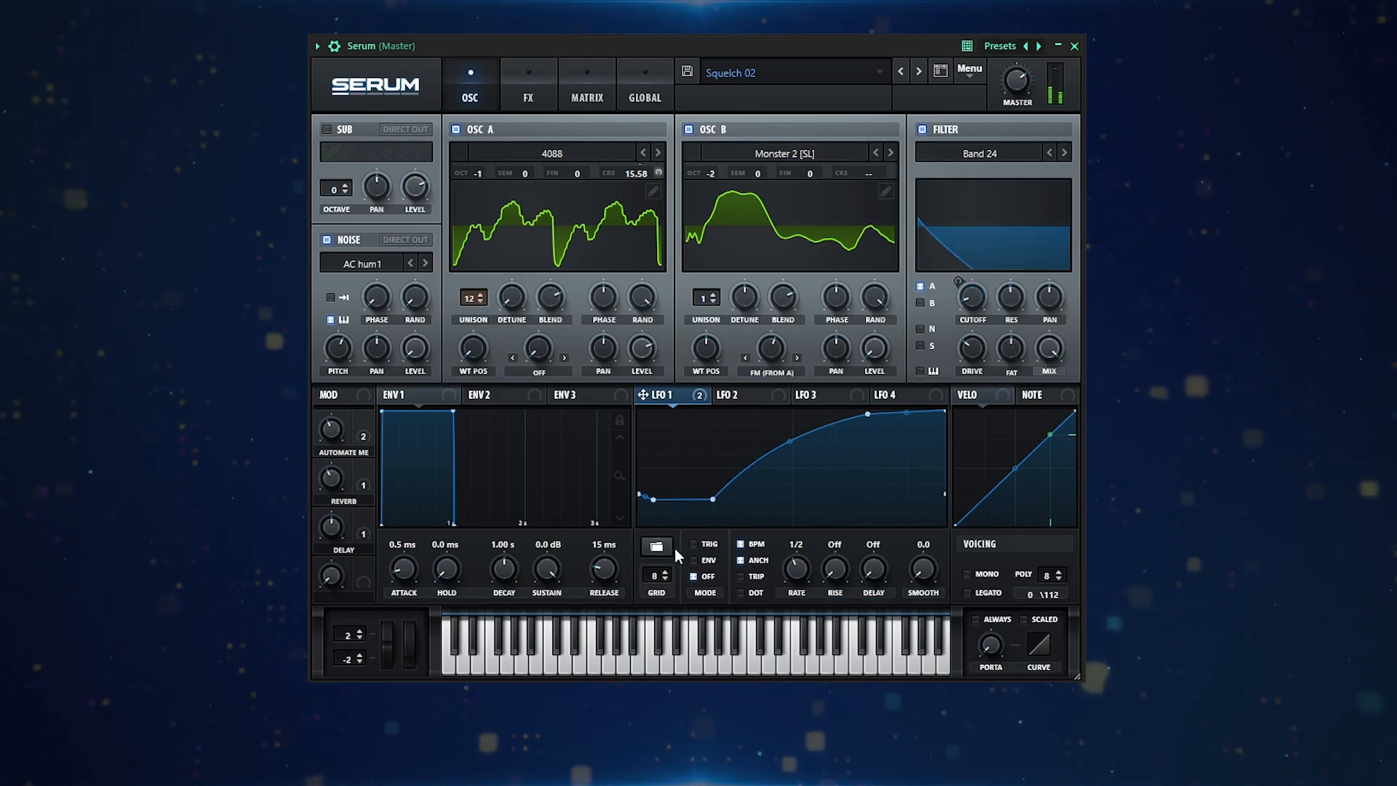
click(657, 546)
mouse_move(722, 569)
click(857, 589)
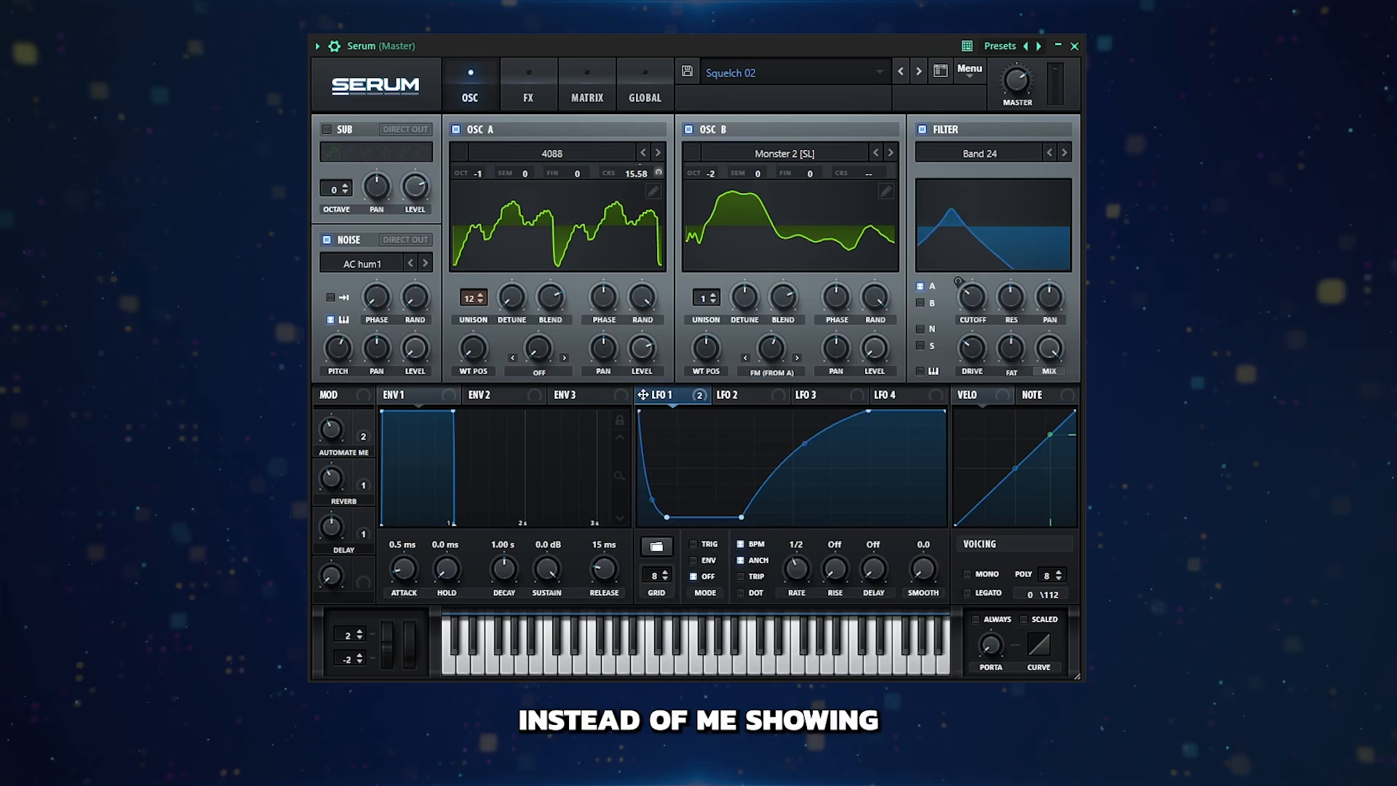